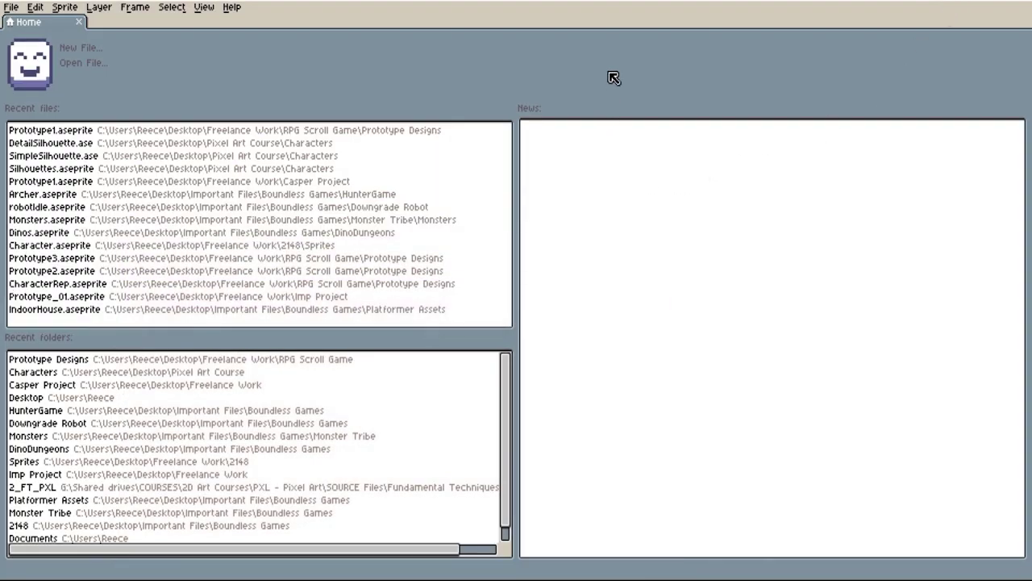
Create a new 24 × 24 px sprite and load r-a-b-b-i-t-9-1x.png from the Desktop as its palette.
{"action": "left_click", "coordinate": [81, 48]}
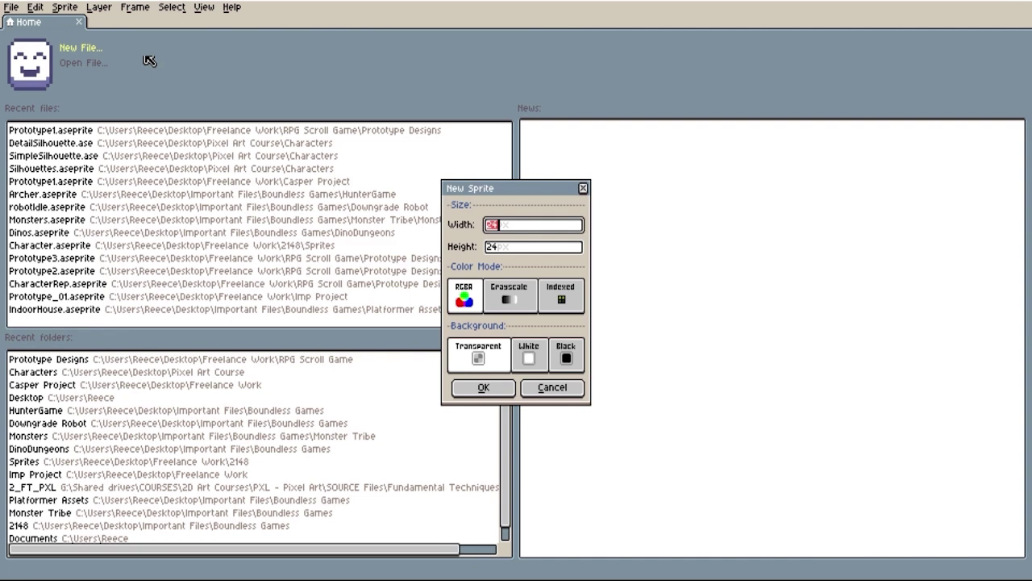
{"action": "left_click", "coordinate": [483, 387]}
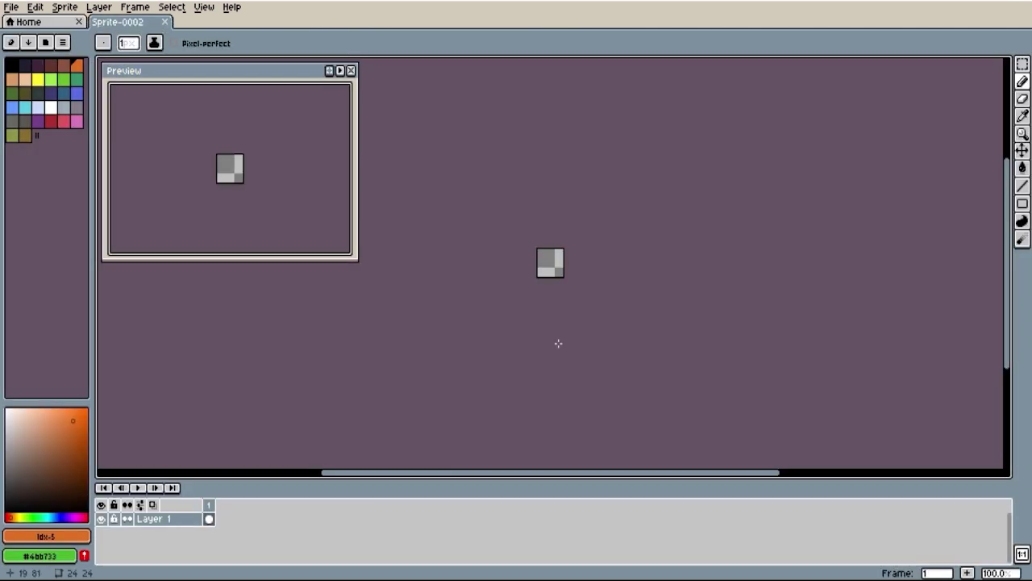
{"action": "left_click", "coordinate": [63, 45]}
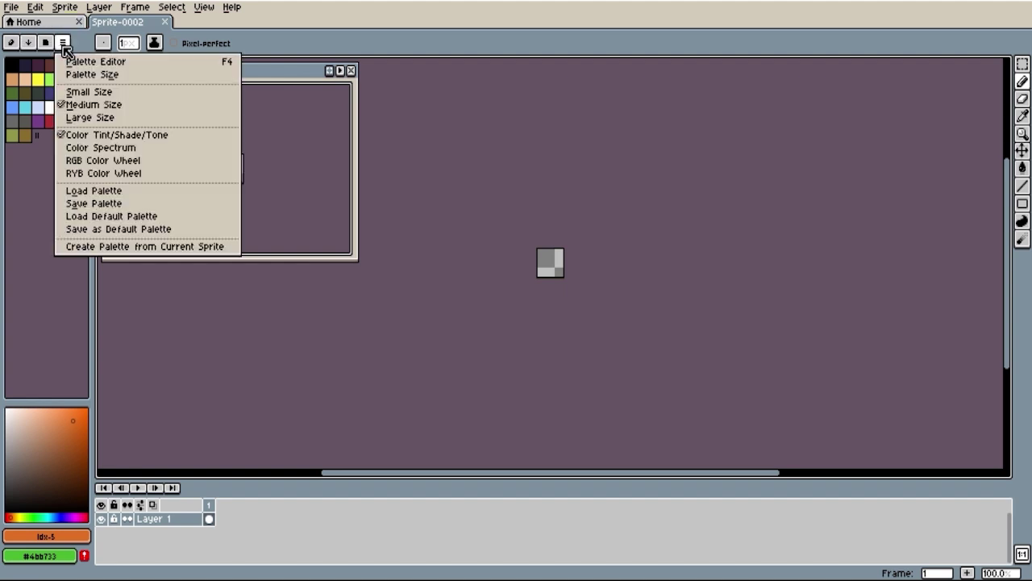
{"action": "left_click", "coordinate": [113, 194]}
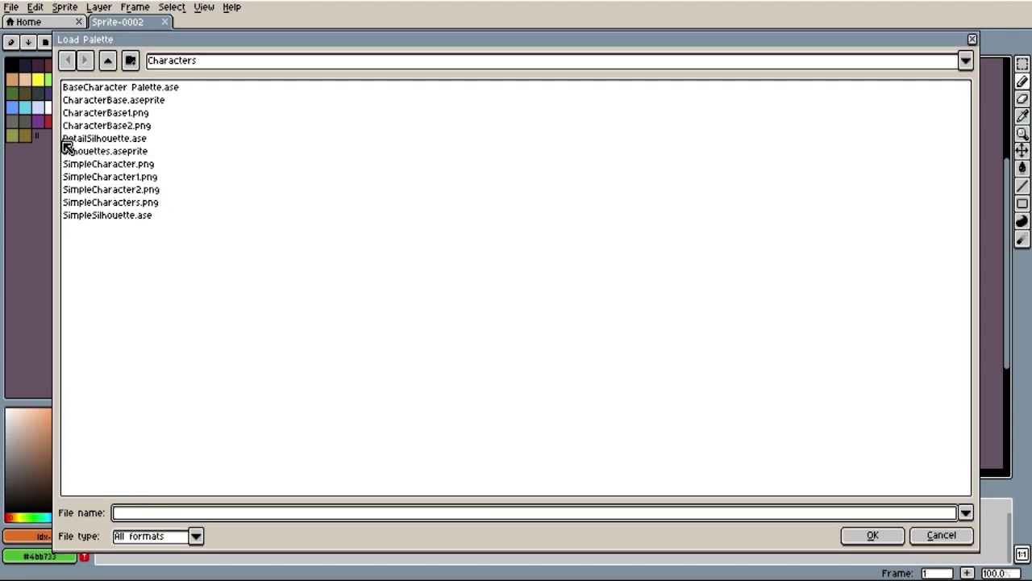
{"action": "left_click", "coordinate": [108, 61]}
{"action": "left_click", "coordinate": [108, 61]}
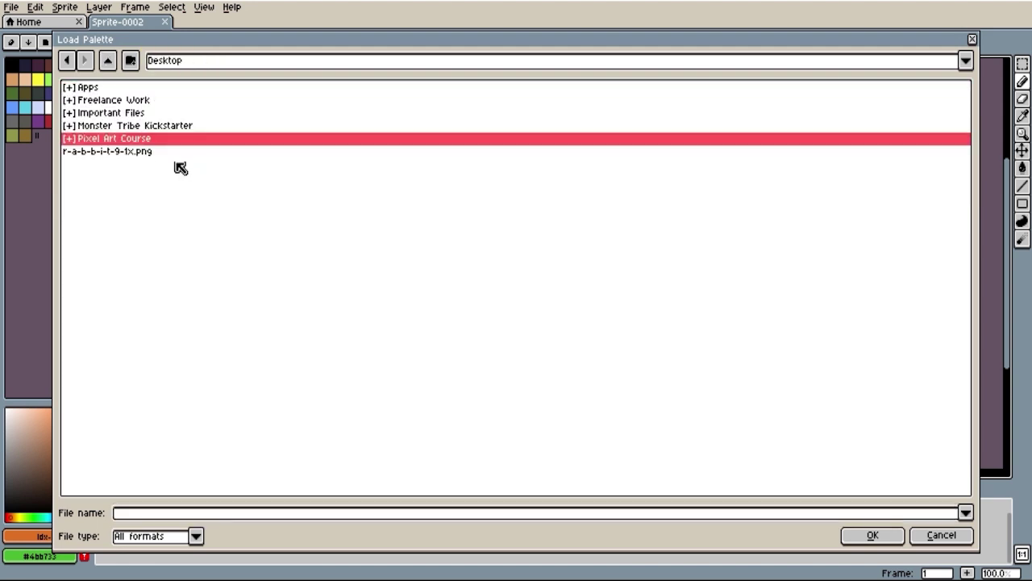
{"action": "left_click", "coordinate": [148, 158]}
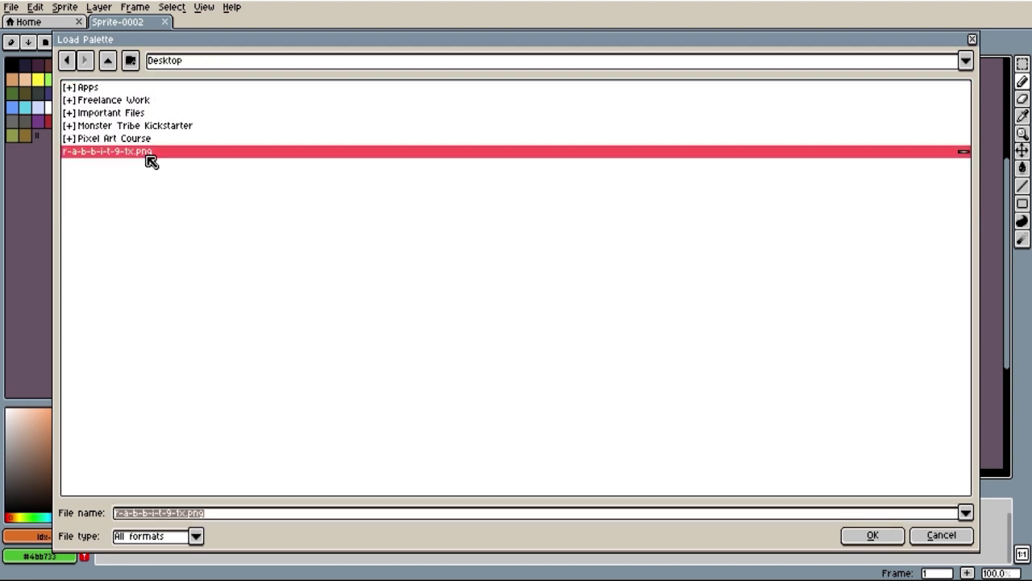
{"action": "double_click", "coordinate": [149, 159]}
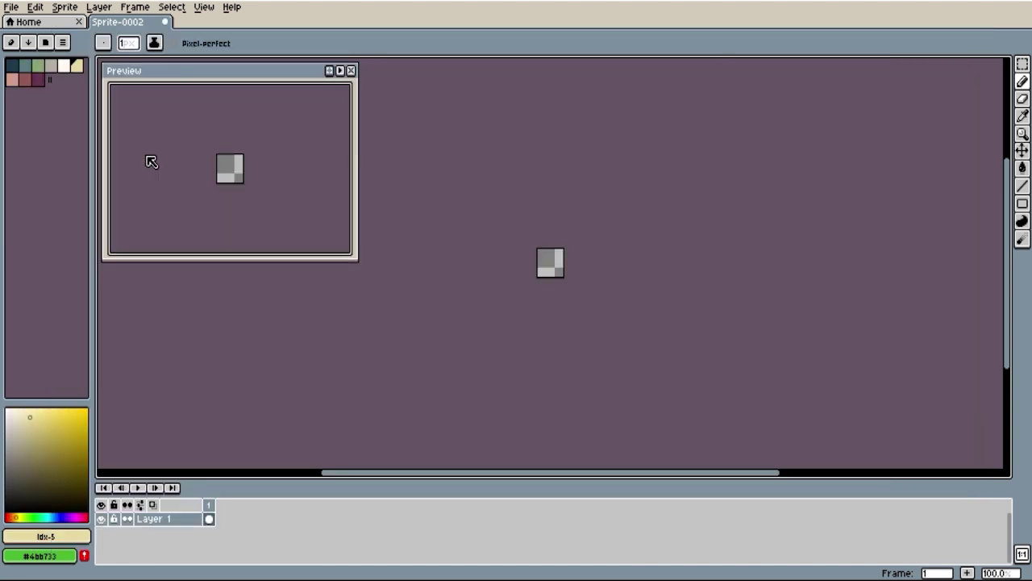
Go through the loaded palette's colors one by one, and close the sprite.
{"action": "left_click", "coordinate": [15, 69]}
{"action": "left_click", "coordinate": [36, 74]}
{"action": "left_click", "coordinate": [24, 69]}
{"action": "left_click", "coordinate": [37, 68]}
{"action": "left_click", "coordinate": [50, 69]}
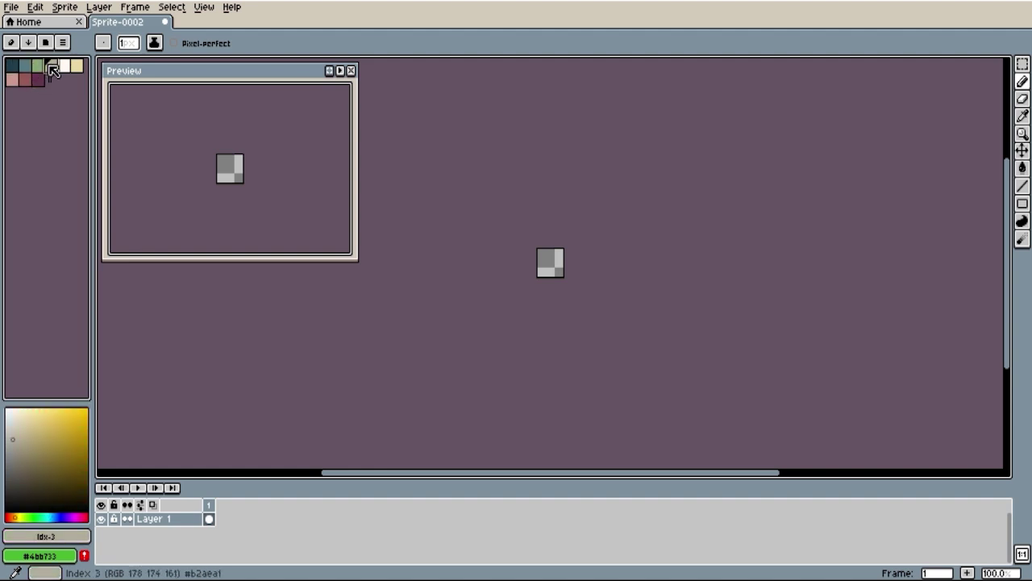
{"action": "left_click", "coordinate": [75, 69]}
{"action": "left_click", "coordinate": [63, 71]}
{"action": "left_click", "coordinate": [25, 80]}
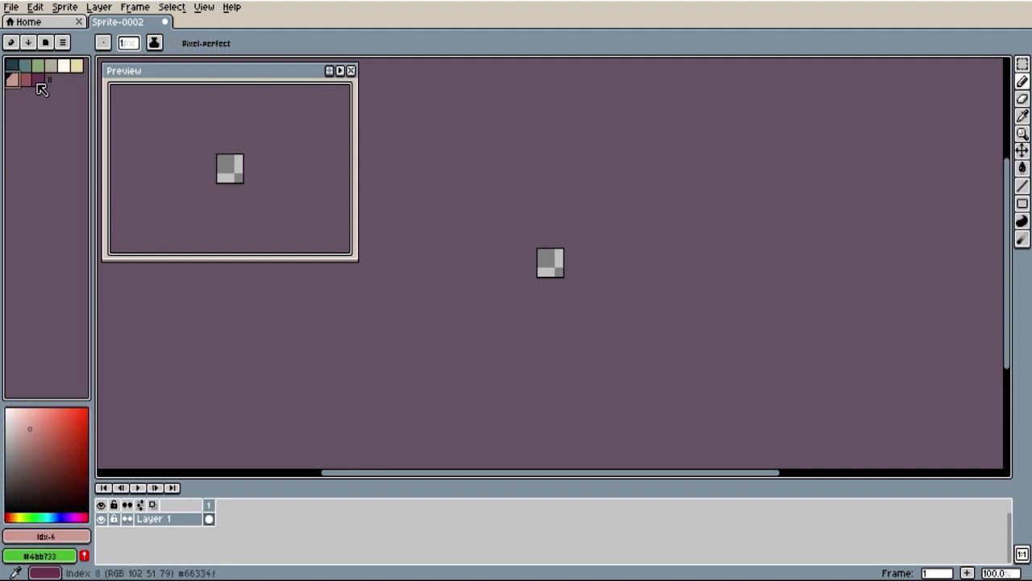
{"action": "left_click", "coordinate": [38, 78]}
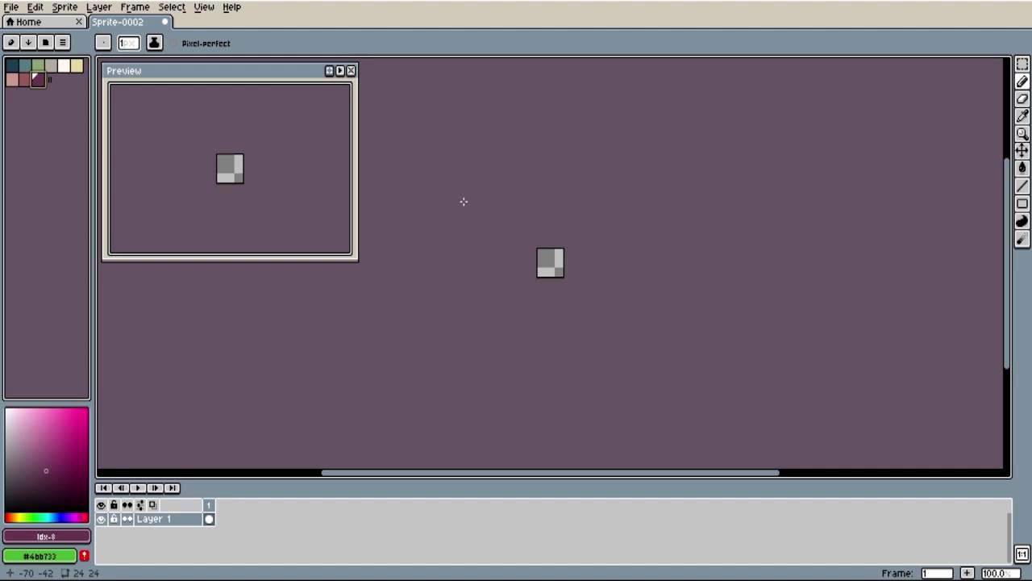
{"action": "key", "text": "ctrl+w"}
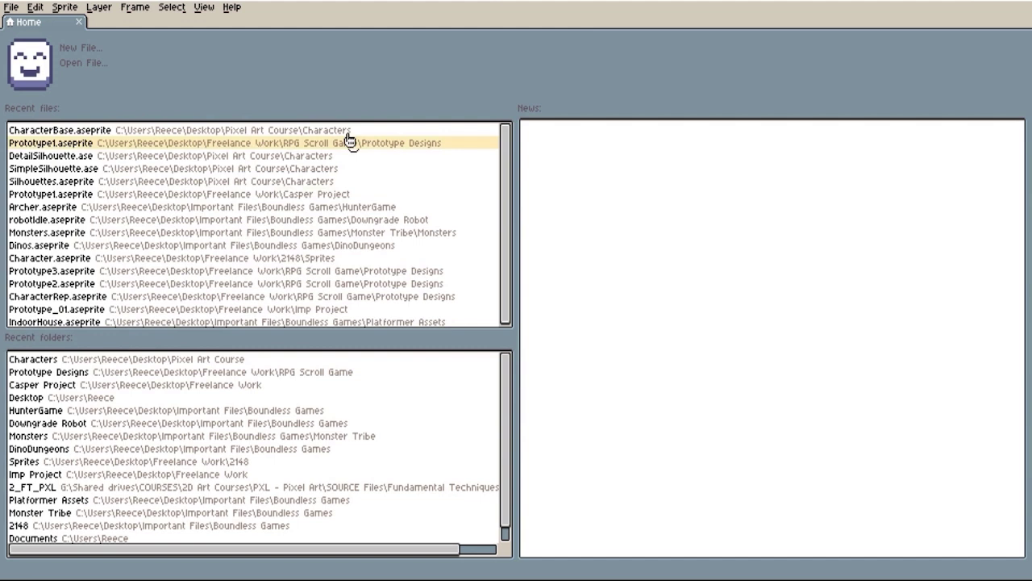
Create a new 24 × 24 px RGBA sprite with a transparent background and show its preview.
{"action": "left_click", "coordinate": [91, 50]}
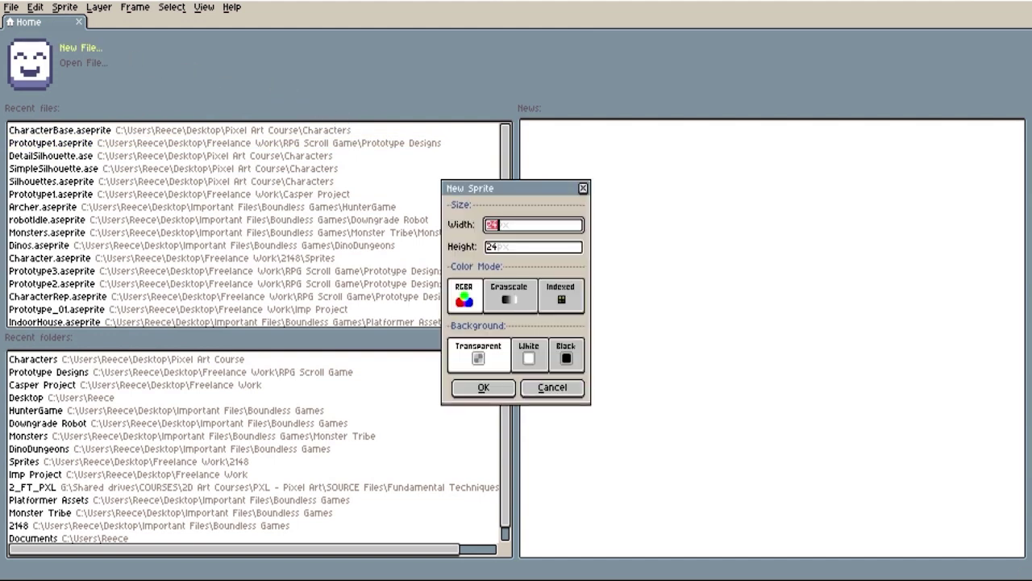
{"action": "left_click", "coordinate": [489, 389]}
{"action": "scroll", "coordinate": [552, 273], "scroll_direction": "up", "scroll_amount": 1}
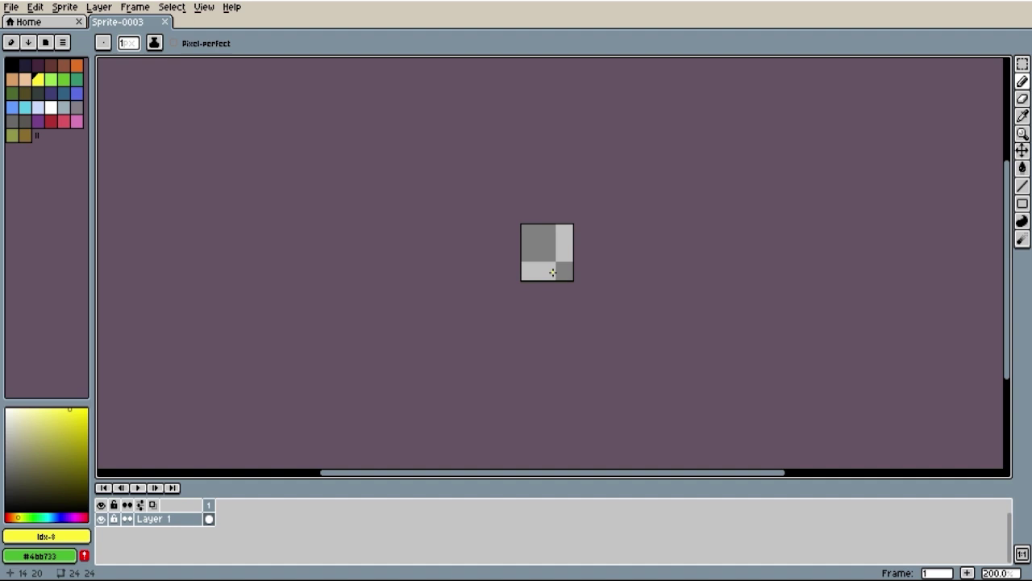
{"action": "scroll", "coordinate": [552, 272], "scroll_direction": "up", "scroll_amount": 5}
{"action": "left_click_drag", "start_coordinate": [562, 260], "coordinate": [687, 363]}
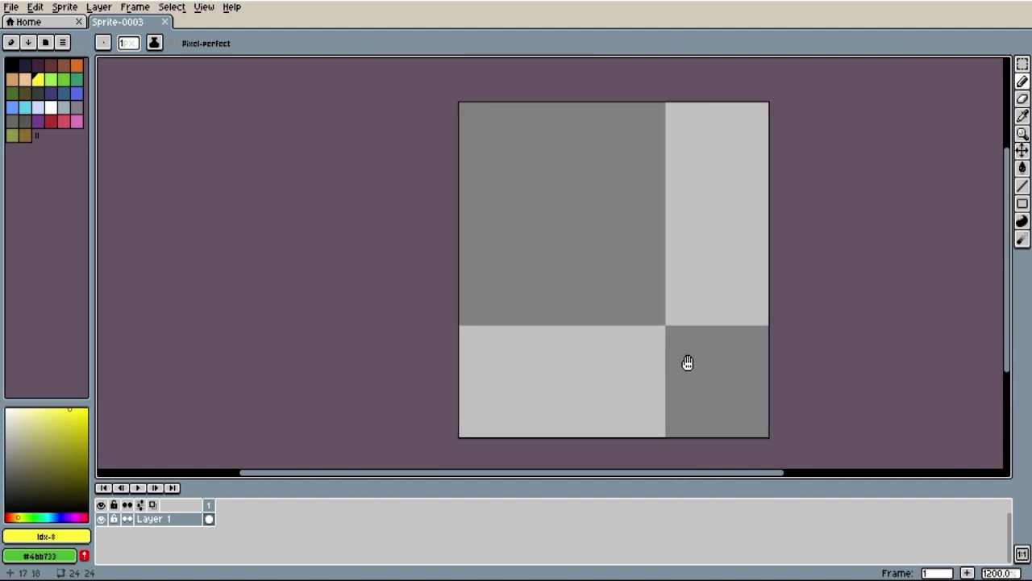
{"action": "left_click", "coordinate": [1023, 554]}
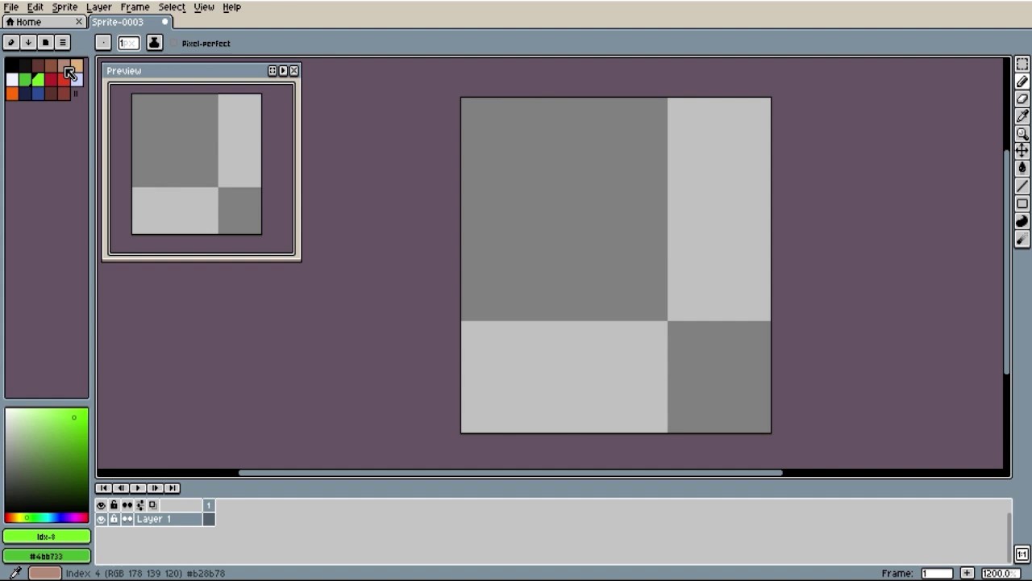
Paint a solid head block about 14 × 10 px in the light tan skin color, in the upper middle of the canvas.
{"action": "left_click", "coordinate": [69, 73]}
{"action": "left_click", "coordinate": [76, 69]}
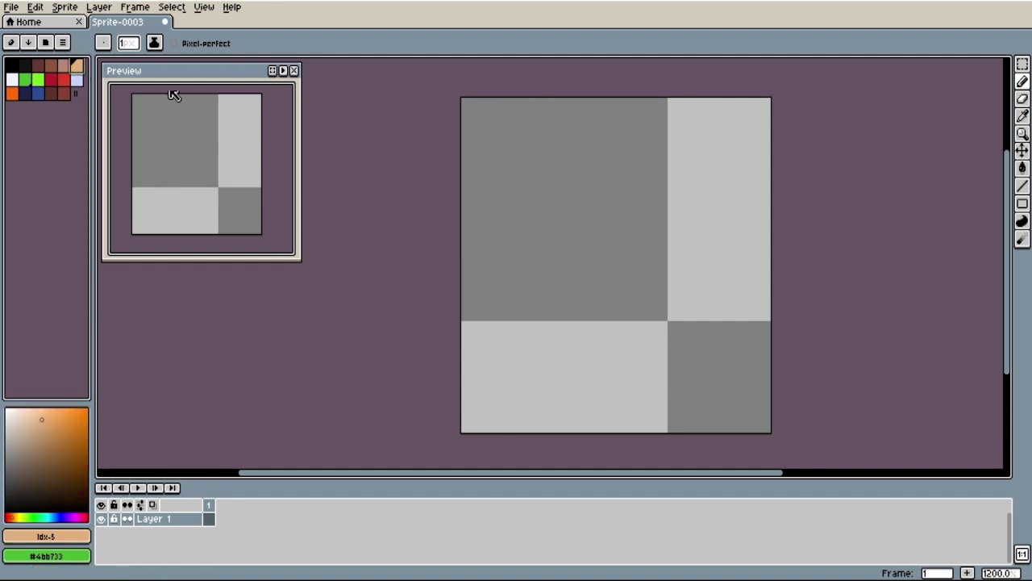
{"action": "left_click", "coordinate": [582, 190]}
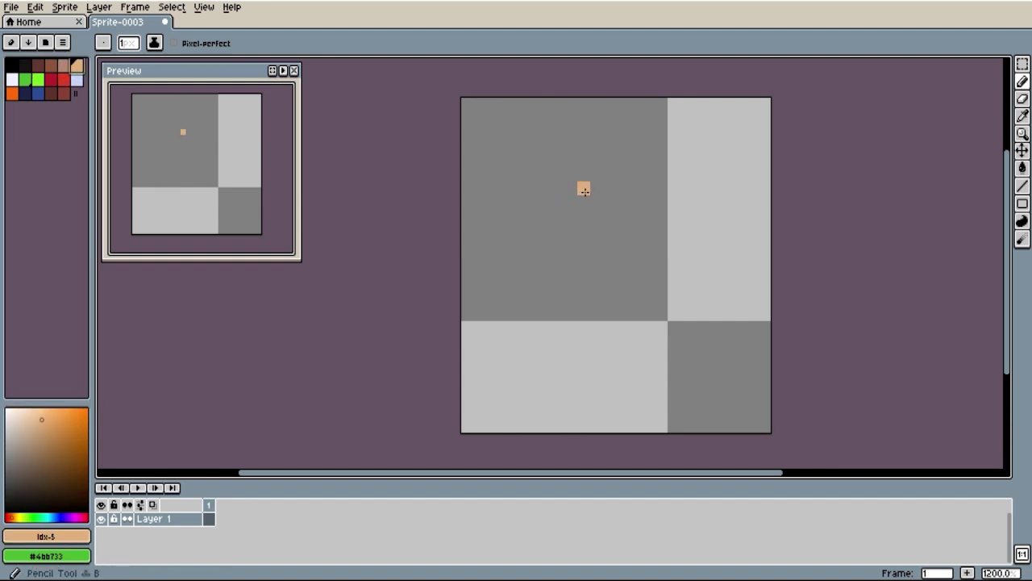
{"action": "mouse_move", "coordinate": [581, 193]}
{"action": "left_mouse_down"}
{"action": "mouse_move", "coordinate": [564, 107]}
{"action": "mouse_move", "coordinate": [550, 160]}
{"action": "mouse_move", "coordinate": [671, 163]}
{"action": "mouse_move", "coordinate": [533, 162]}
{"action": "mouse_move", "coordinate": [696, 161]}
{"action": "mouse_move", "coordinate": [699, 282]}
{"action": "mouse_move", "coordinate": [528, 281]}
{"action": "mouse_move", "coordinate": [528, 165]}
{"action": "mouse_move", "coordinate": [605, 197]}
{"action": "mouse_move", "coordinate": [555, 190]}
{"action": "mouse_move", "coordinate": [559, 202]}
{"action": "mouse_move", "coordinate": [558, 177]}
{"action": "mouse_move", "coordinate": [680, 200]}
{"action": "mouse_move", "coordinate": [681, 269]}
{"action": "mouse_move", "coordinate": [664, 225]}
{"action": "mouse_move", "coordinate": [576, 188]}
{"action": "mouse_move", "coordinate": [551, 247]}
{"action": "mouse_move", "coordinate": [585, 210]}
{"action": "mouse_move", "coordinate": [645, 196]}
{"action": "mouse_move", "coordinate": [654, 273]}
{"action": "mouse_move", "coordinate": [601, 274]}
{"action": "mouse_move", "coordinate": [600, 247]}
{"action": "left_mouse_up"}
{"action": "left_click", "coordinate": [604, 197]}
Erase one pixel from each of the head block's four corners to round it.
{"action": "key", "text": "e"}
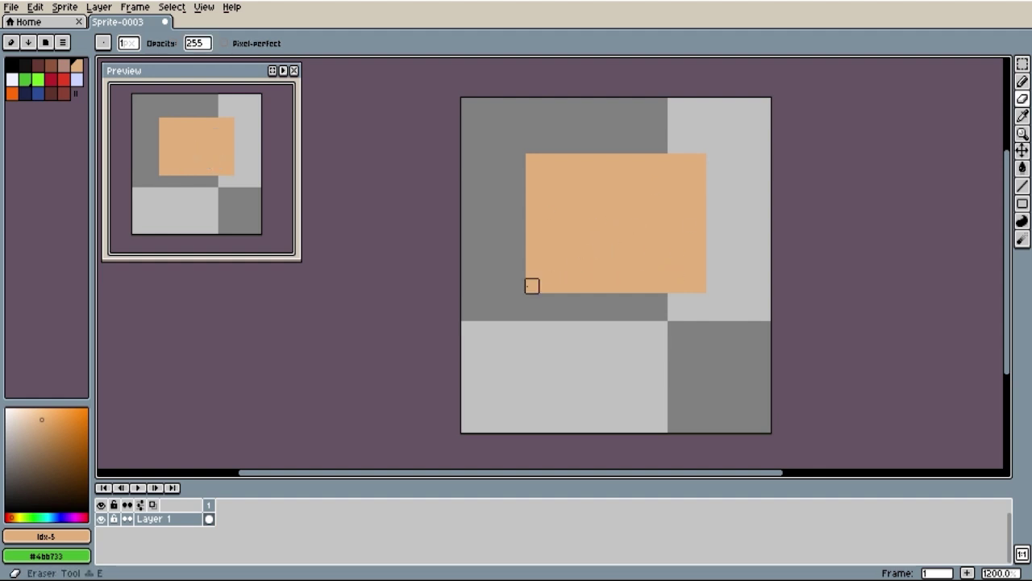
{"action": "left_click", "coordinate": [532, 285]}
{"action": "left_click", "coordinate": [700, 286]}
{"action": "left_click", "coordinate": [700, 160]}
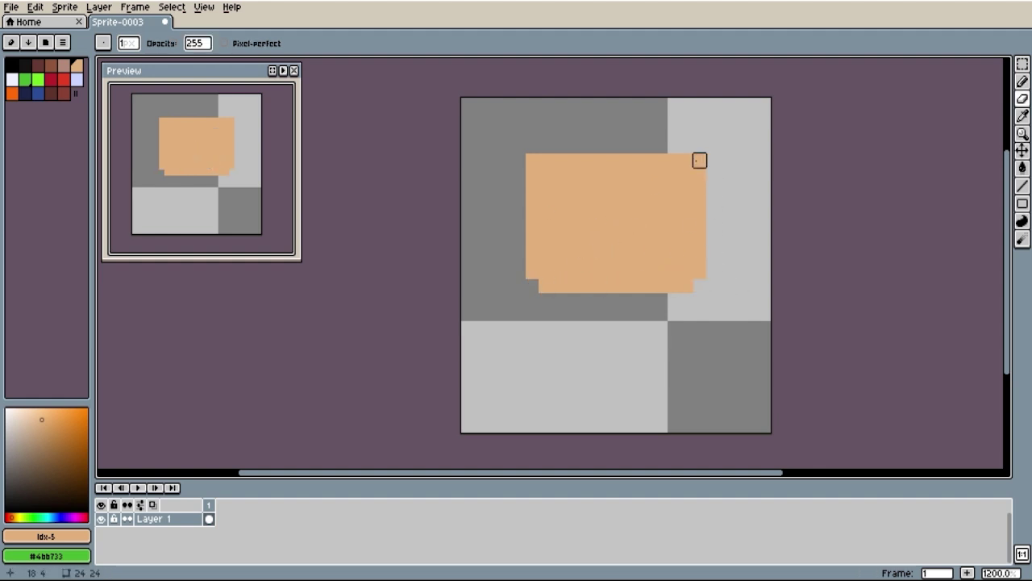
{"action": "left_click", "coordinate": [532, 160]}
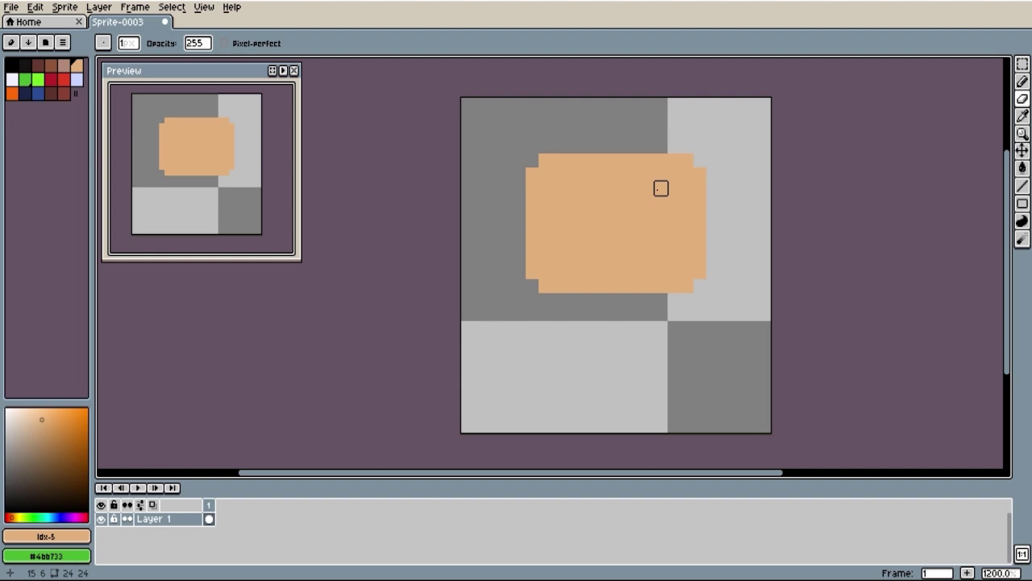
Paint a neck 4 px wide and 1 px high in the skin color, centered under the head.
{"action": "key", "text": "b"}
{"action": "left_click", "coordinate": [610, 296]}
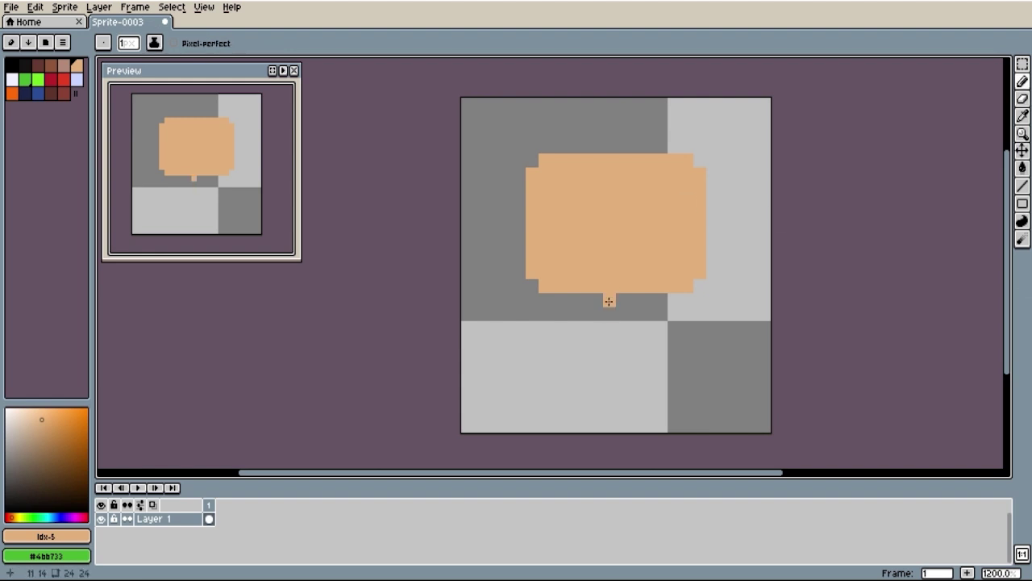
{"action": "left_click", "coordinate": [622, 299]}
{"action": "left_click", "coordinate": [630, 299]}
{"action": "left_click", "coordinate": [595, 300]}
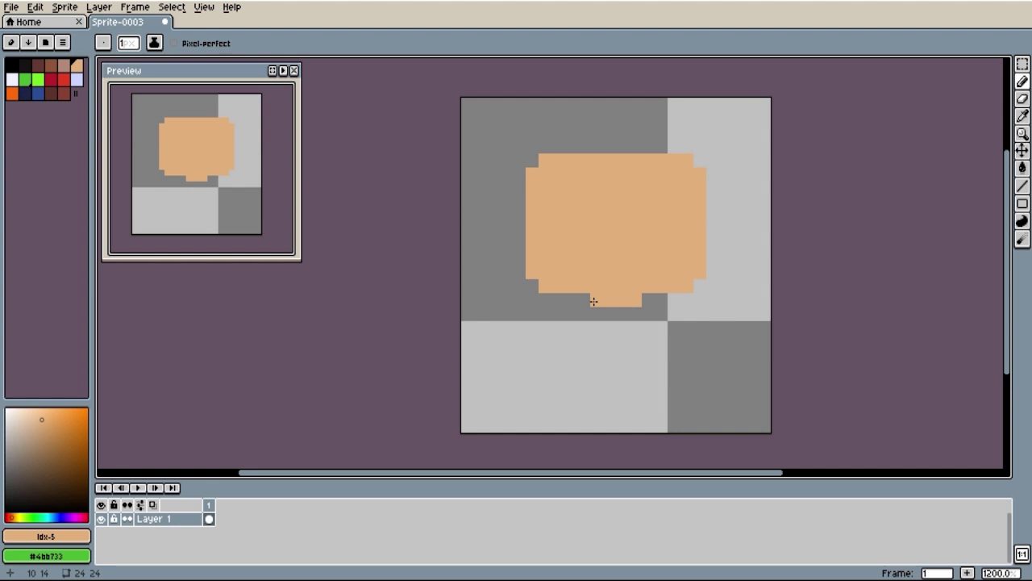
Paint a red 6 × 6 px torso under the neck and dark navy trousers 3 px high with two separate legs.
{"action": "left_click", "coordinate": [64, 81]}
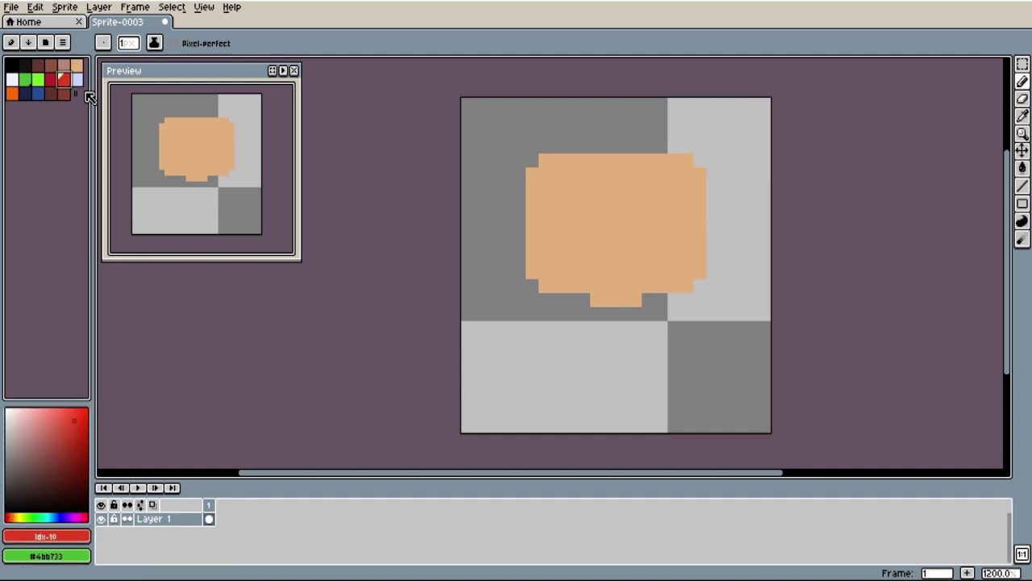
{"action": "mouse_move", "coordinate": [583, 313]}
{"action": "left_mouse_down"}
{"action": "mouse_move", "coordinate": [653, 312]}
{"action": "mouse_move", "coordinate": [646, 366]}
{"action": "mouse_move", "coordinate": [614, 369]}
{"action": "mouse_move", "coordinate": [580, 354]}
{"action": "mouse_move", "coordinate": [583, 323]}
{"action": "mouse_move", "coordinate": [633, 337]}
{"action": "mouse_move", "coordinate": [626, 362]}
{"action": "mouse_move", "coordinate": [594, 355]}
{"action": "mouse_move", "coordinate": [622, 341]}
{"action": "mouse_move", "coordinate": [610, 353]}
{"action": "mouse_move", "coordinate": [638, 379]}
{"action": "mouse_move", "coordinate": [588, 381]}
{"action": "left_mouse_up"}
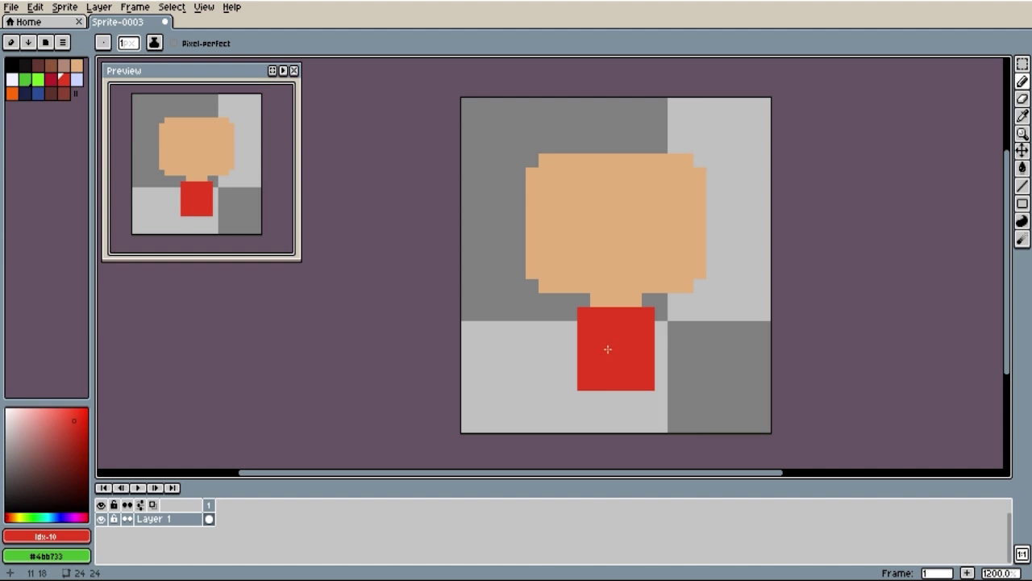
{"action": "left_click", "coordinate": [30, 92]}
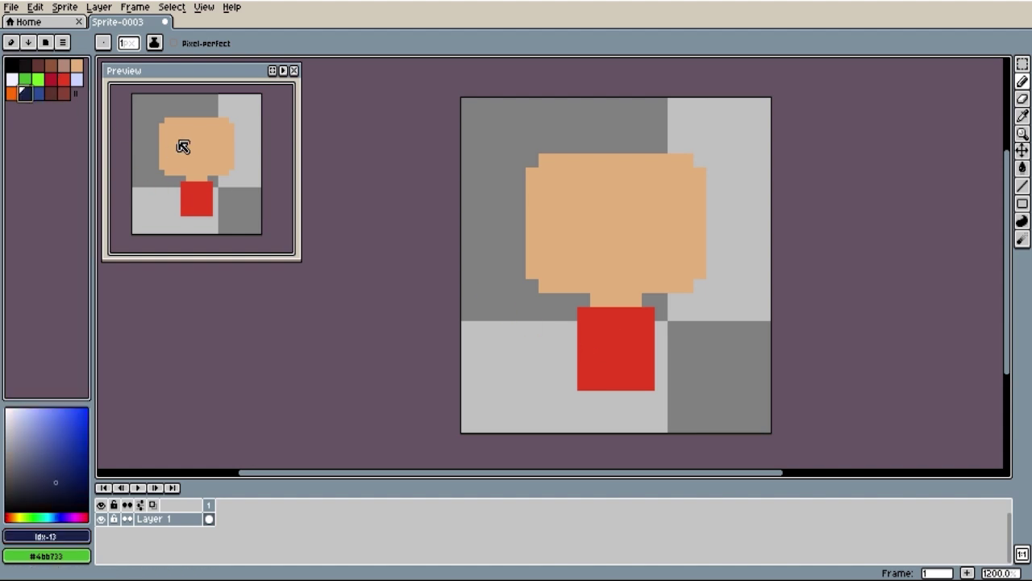
{"action": "left_click", "coordinate": [621, 368]}
{"action": "mouse_move", "coordinate": [580, 399]}
{"action": "left_mouse_down"}
{"action": "mouse_move", "coordinate": [580, 419]}
{"action": "mouse_move", "coordinate": [597, 426]}
{"action": "mouse_move", "coordinate": [597, 399]}
{"action": "mouse_move", "coordinate": [644, 398]}
{"action": "mouse_move", "coordinate": [634, 426]}
{"action": "mouse_move", "coordinate": [628, 395]}
{"action": "left_mouse_up"}
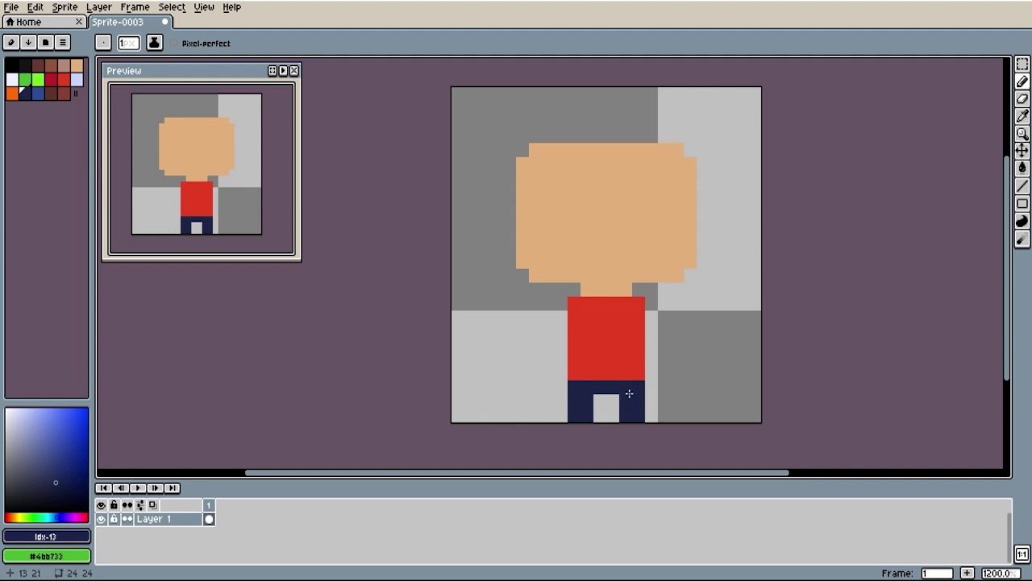
Move the whole character up by 1 px to leave a free row beneath the legs.
{"action": "key", "text": "m"}
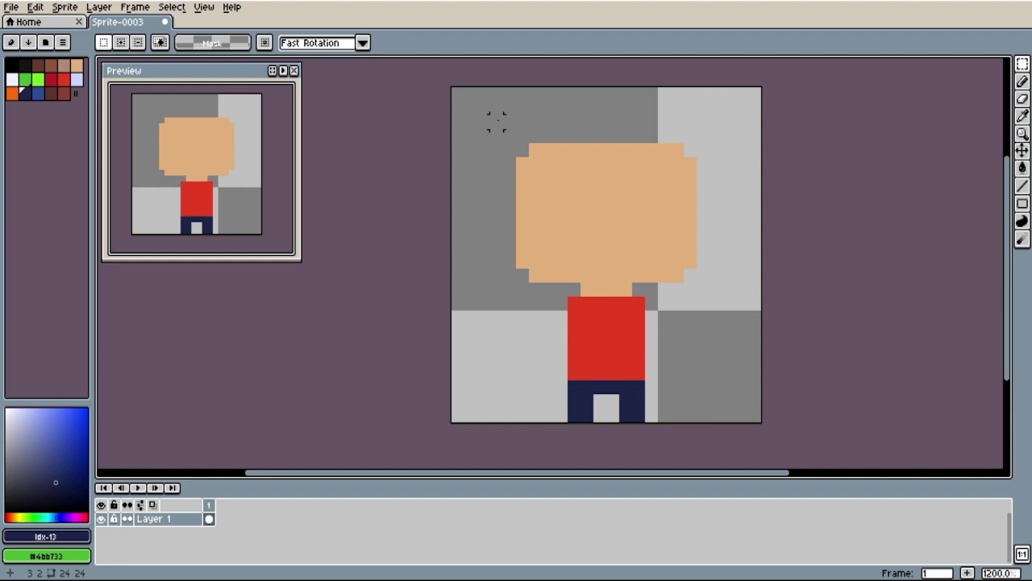
{"action": "left_click_drag", "start_coordinate": [496, 121], "coordinate": [774, 456]}
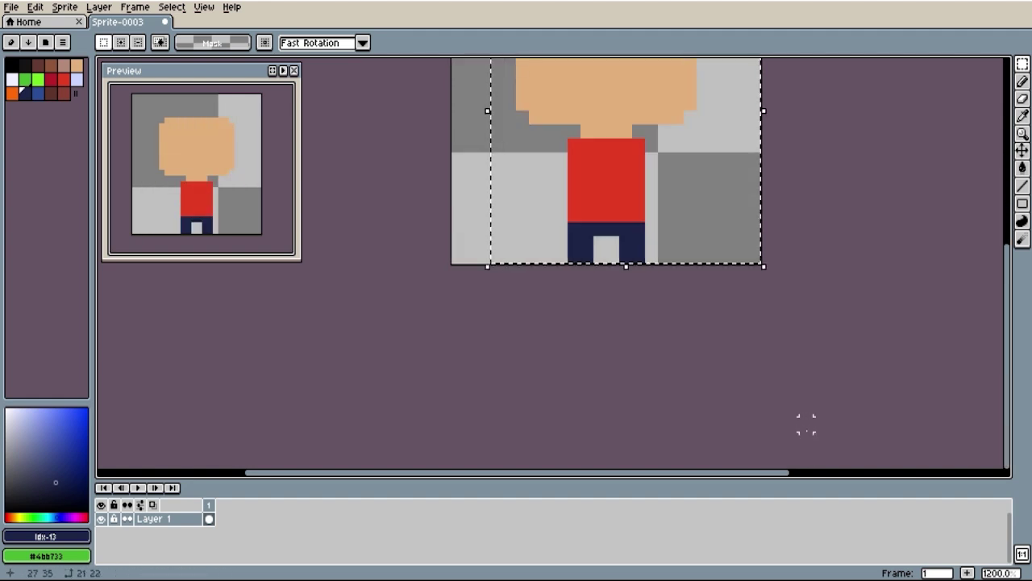
{"action": "scroll", "coordinate": [806, 383], "scroll_direction": "up", "scroll_amount": 4}
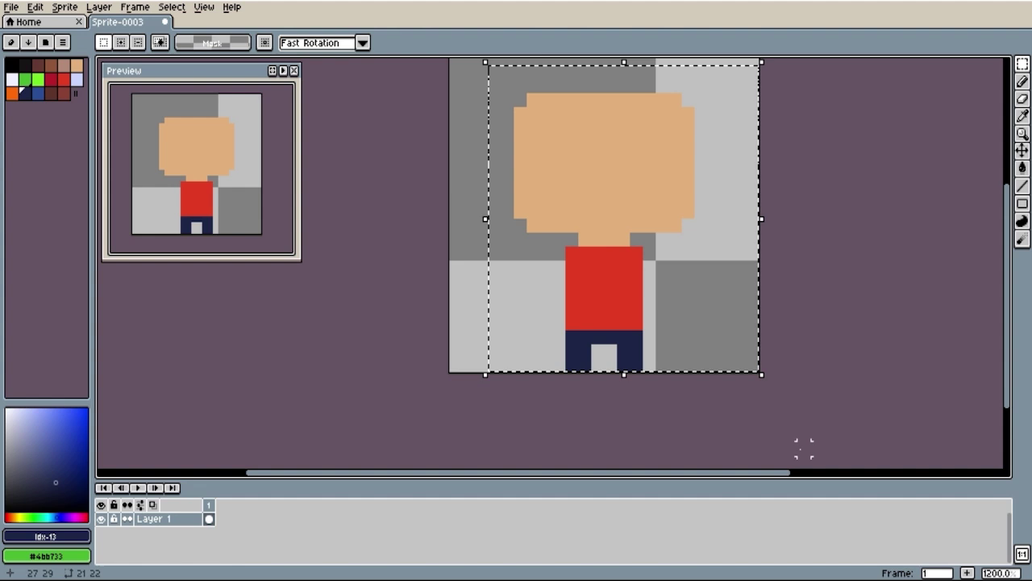
{"action": "scroll", "coordinate": [817, 336], "scroll_direction": "up", "scroll_amount": 1}
{"action": "key", "text": "ctrl+t"}
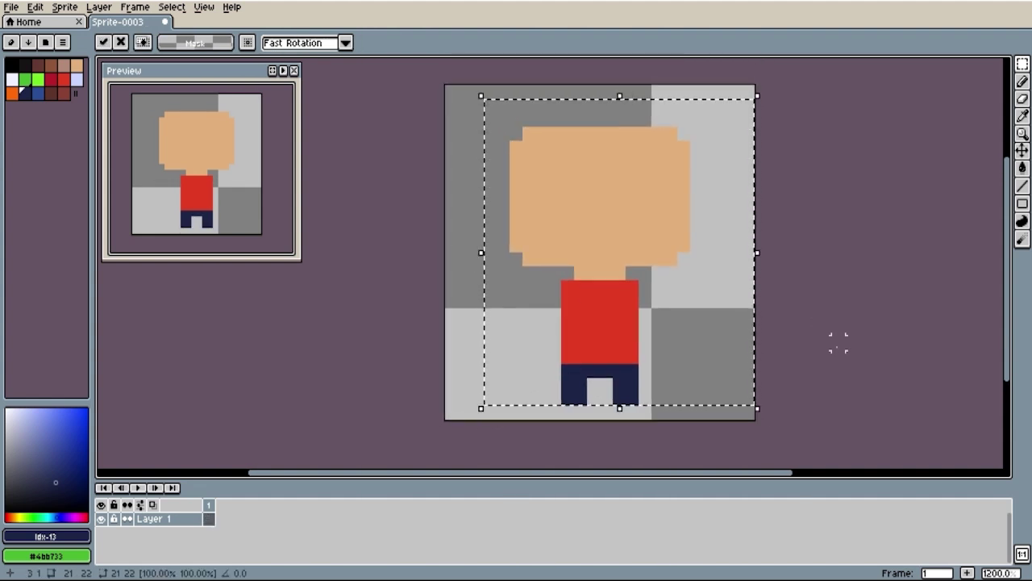
{"action": "key", "text": "ctrl+d"}
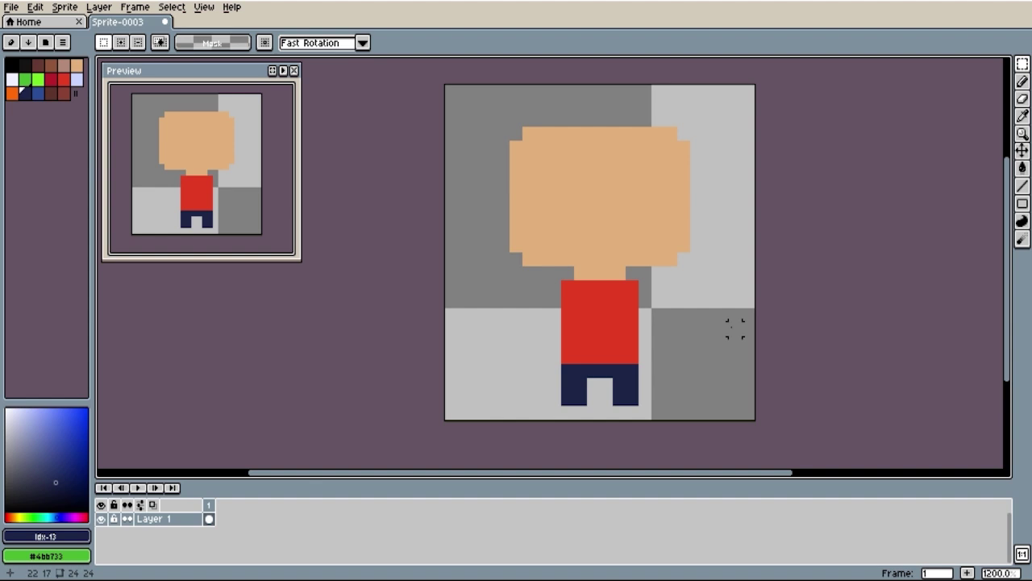
Paint a dark brown shoe 3 px wide under each leg, extending 1 px outward.
{"action": "key", "text": "b"}
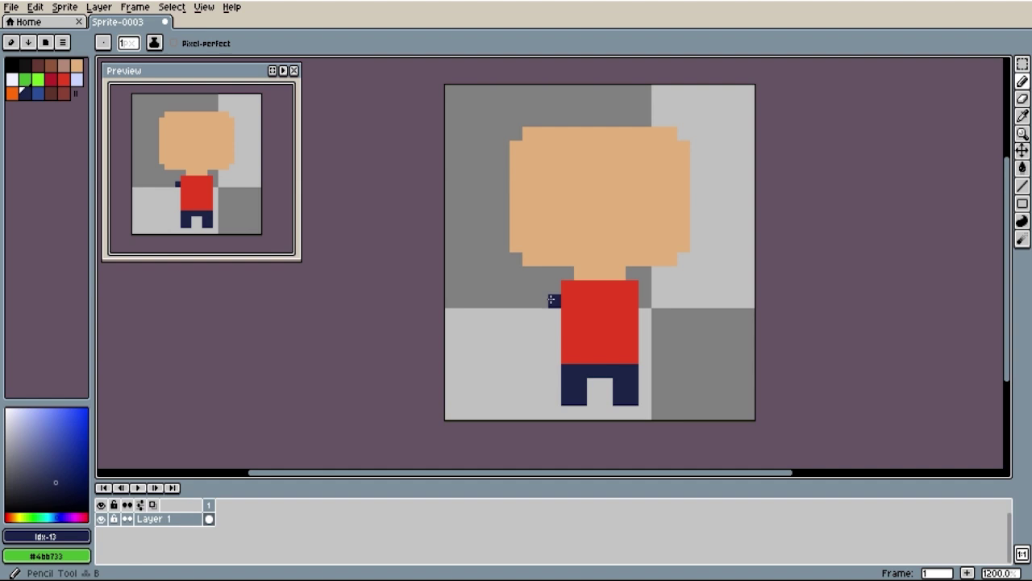
{"action": "left_click", "coordinate": [52, 95]}
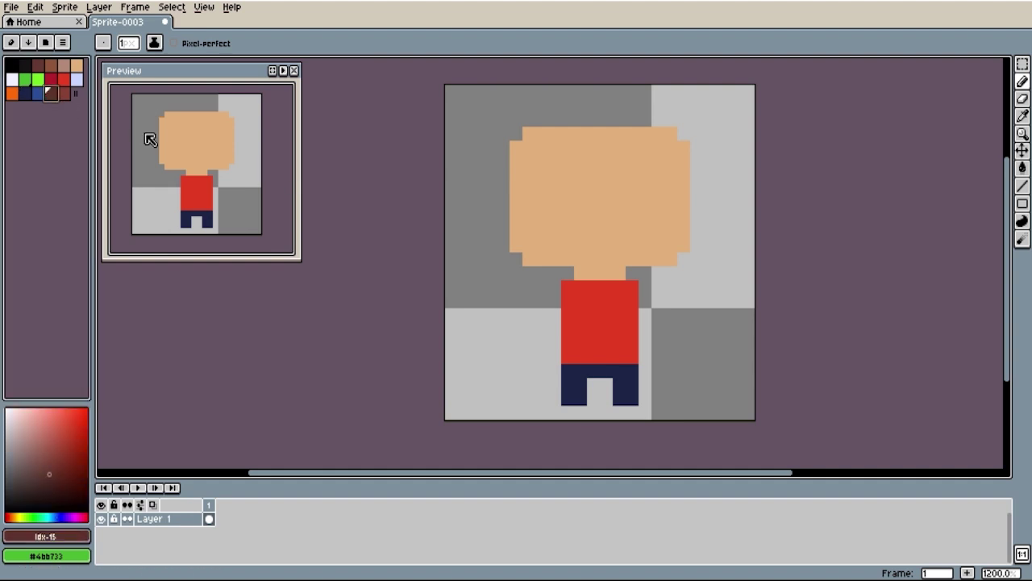
{"action": "left_click", "coordinate": [579, 413]}
{"action": "left_click_drag", "start_coordinate": [579, 413], "coordinate": [553, 413]}
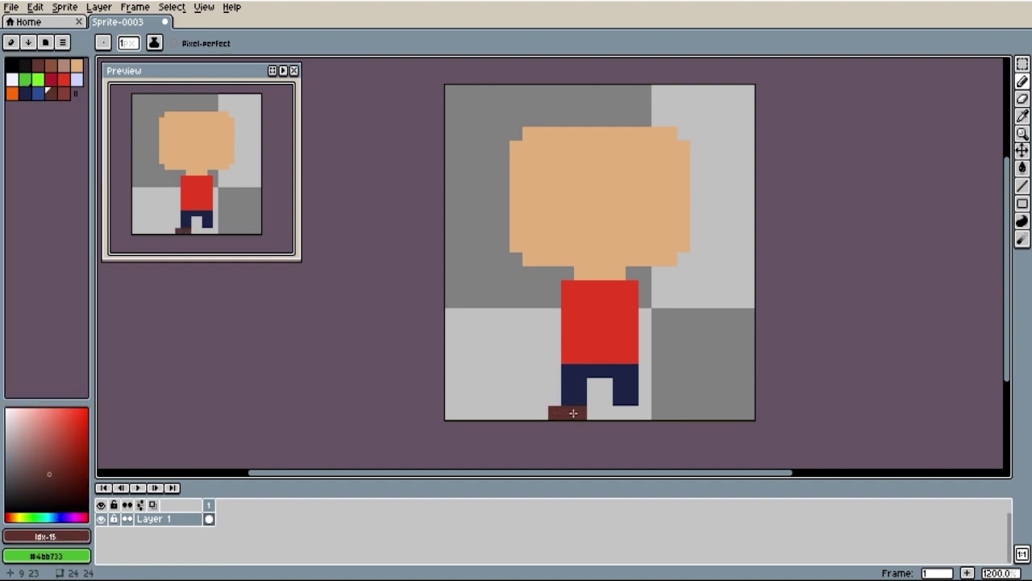
{"action": "left_click_drag", "start_coordinate": [617, 413], "coordinate": [643, 414]}
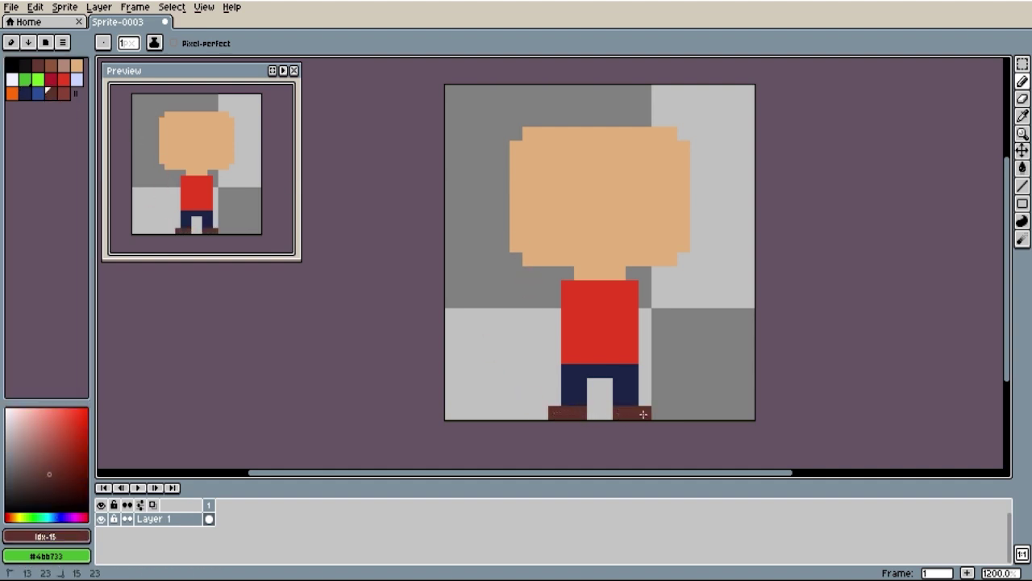
Paint a red sleeve 1 px wide and 2 px high beside the upper left edge of the torso.
{"action": "left_click", "coordinate": [711, 314]}
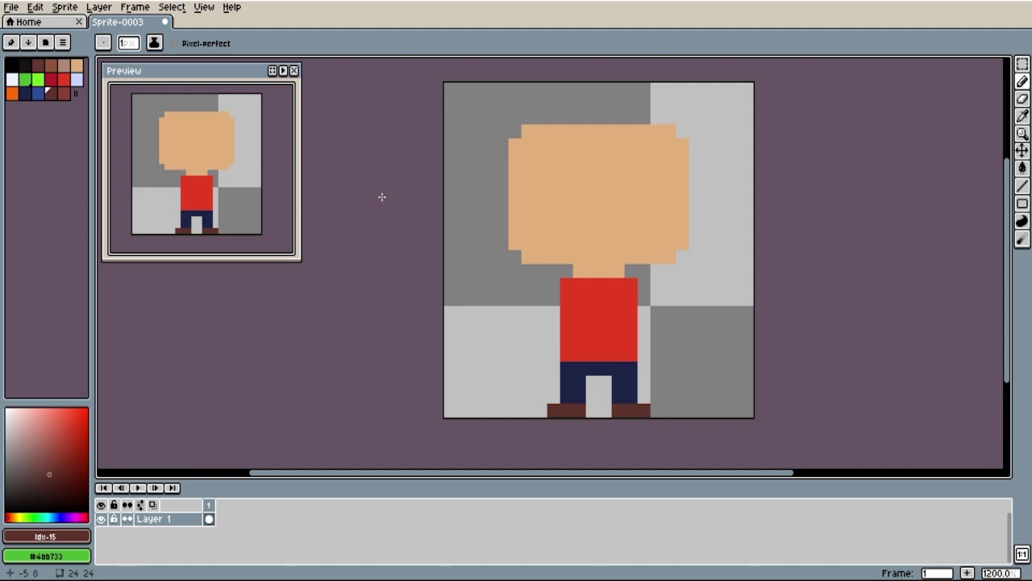
{"action": "left_click", "coordinate": [64, 79]}
{"action": "left_click", "coordinate": [553, 285]}
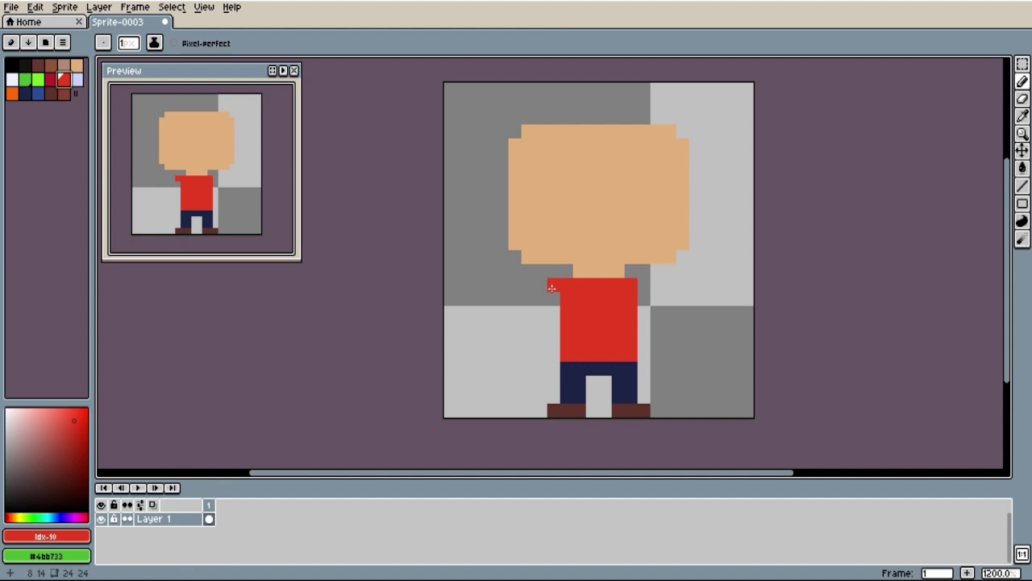
{"action": "left_click", "coordinate": [552, 298]}
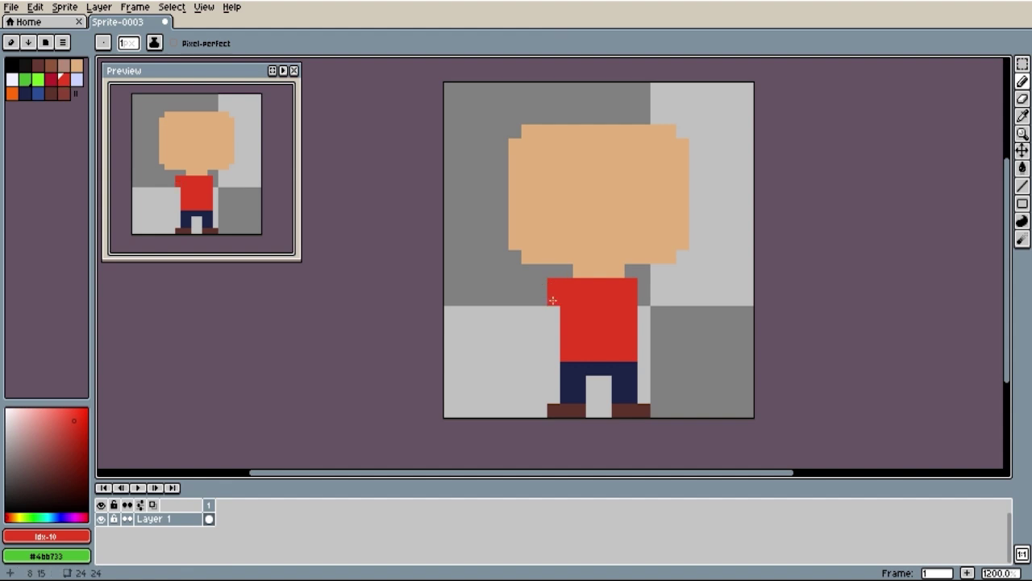
Paint a skin-colored arm strip 1 px wide and 5 px high along the torso's left edge, starting at the shoulder.
{"action": "left_click", "coordinate": [586, 267], "text": "alt"}
{"action": "left_click", "coordinate": [553, 285]}
{"action": "left_click", "coordinate": [552, 298]}
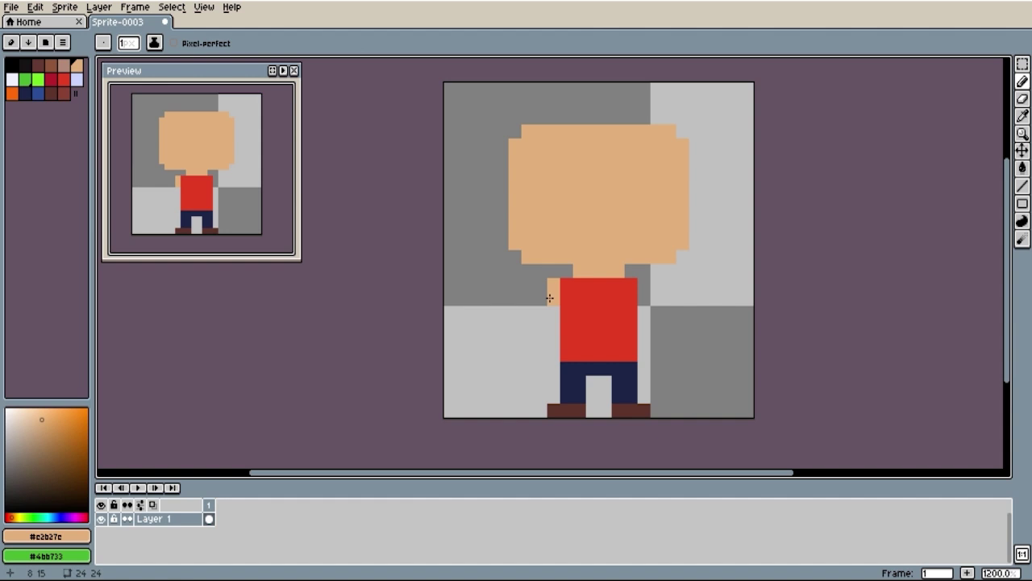
{"action": "left_click", "coordinate": [549, 311]}
{"action": "left_click", "coordinate": [550, 326]}
{"action": "left_click", "coordinate": [549, 333]}
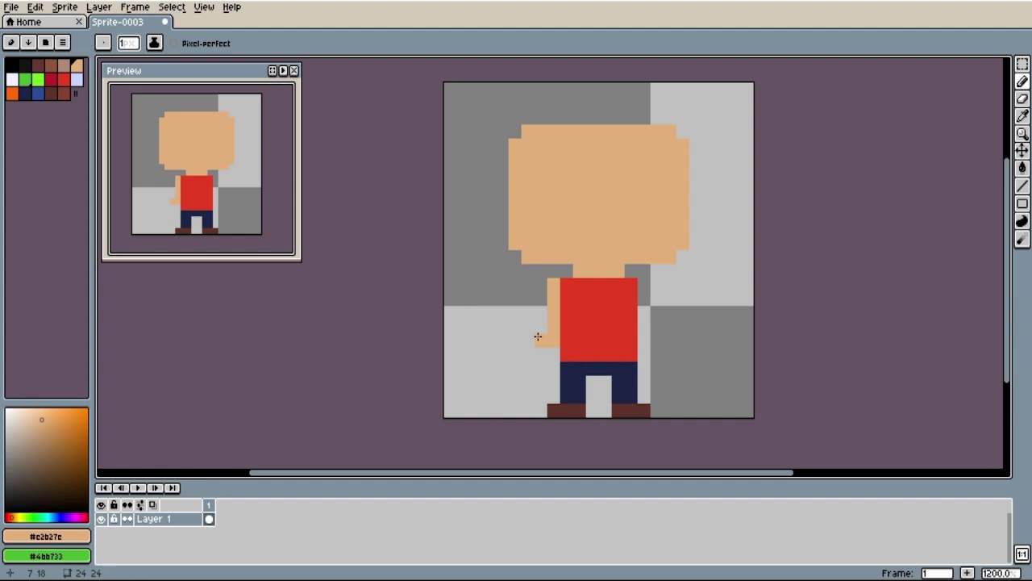
Widen the left arm to 3 px with a stepped shoulder and paint a mirrored arm on the torso's other side.
{"action": "mouse_move", "coordinate": [542, 340]}
{"action": "left_mouse_down"}
{"action": "mouse_move", "coordinate": [528, 340]}
{"action": "mouse_move", "coordinate": [529, 320]}
{"action": "mouse_move", "coordinate": [539, 323]}
{"action": "left_mouse_up"}
{"action": "left_click", "coordinate": [530, 329]}
{"action": "left_click", "coordinate": [544, 300]}
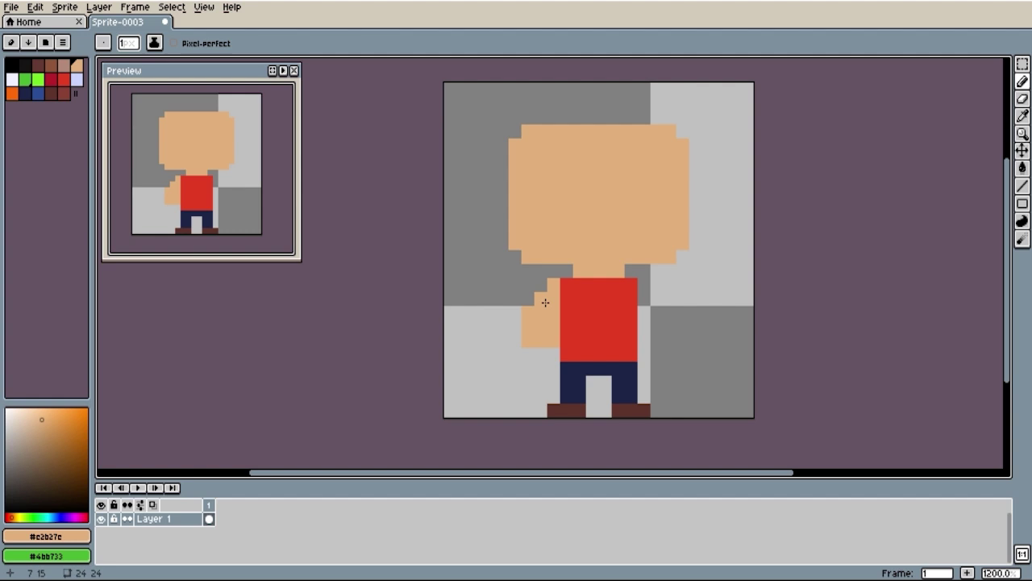
{"action": "left_click", "coordinate": [546, 303]}
{"action": "mouse_move", "coordinate": [644, 284]}
{"action": "left_mouse_down"}
{"action": "mouse_move", "coordinate": [643, 336]}
{"action": "mouse_move", "coordinate": [662, 341]}
{"action": "mouse_move", "coordinate": [669, 312]}
{"action": "mouse_move", "coordinate": [658, 317]}
{"action": "mouse_move", "coordinate": [657, 302]}
{"action": "mouse_move", "coordinate": [685, 291]}
{"action": "mouse_move", "coordinate": [668, 281]}
{"action": "left_mouse_up"}
{"action": "scroll", "coordinate": [685, 293], "scroll_direction": "down", "scroll_amount": 1}
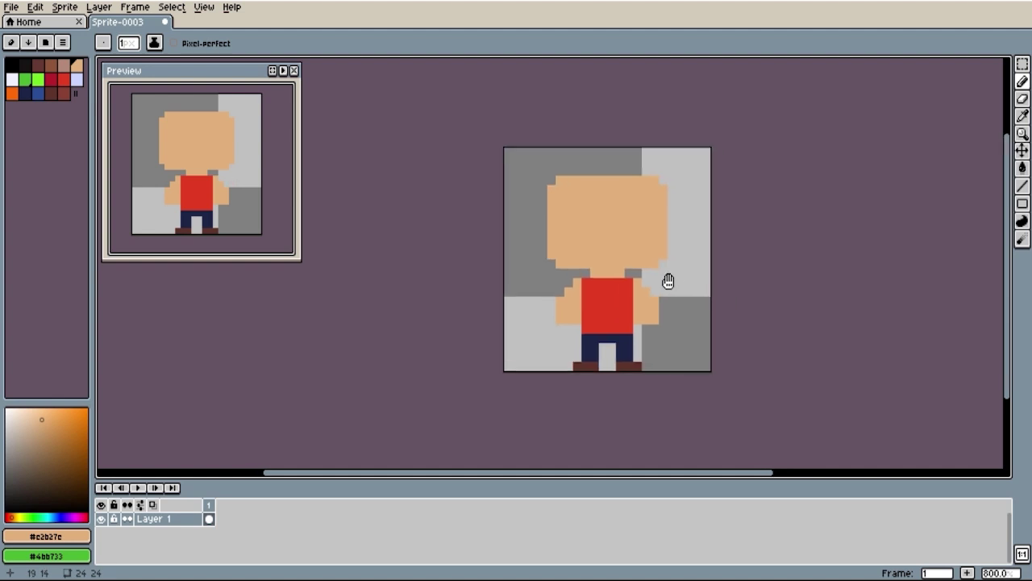
{"action": "scroll", "coordinate": [637, 260], "scroll_direction": "up", "scroll_amount": 1}
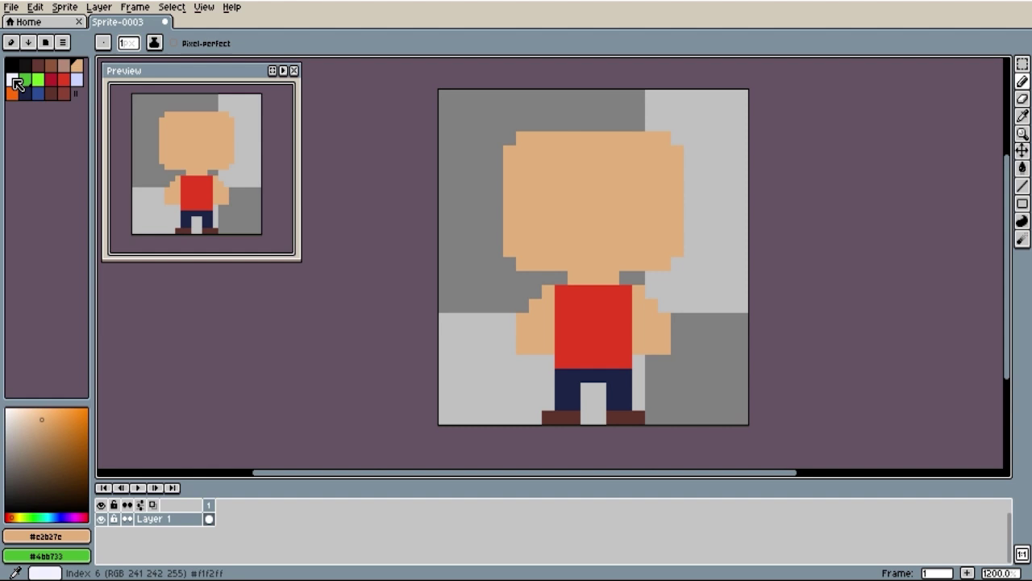
Paint two off-white eyes, each 4 px wide and 2 px high, 2 px apart on the lower half of the face.
{"action": "left_click", "coordinate": [14, 81]}
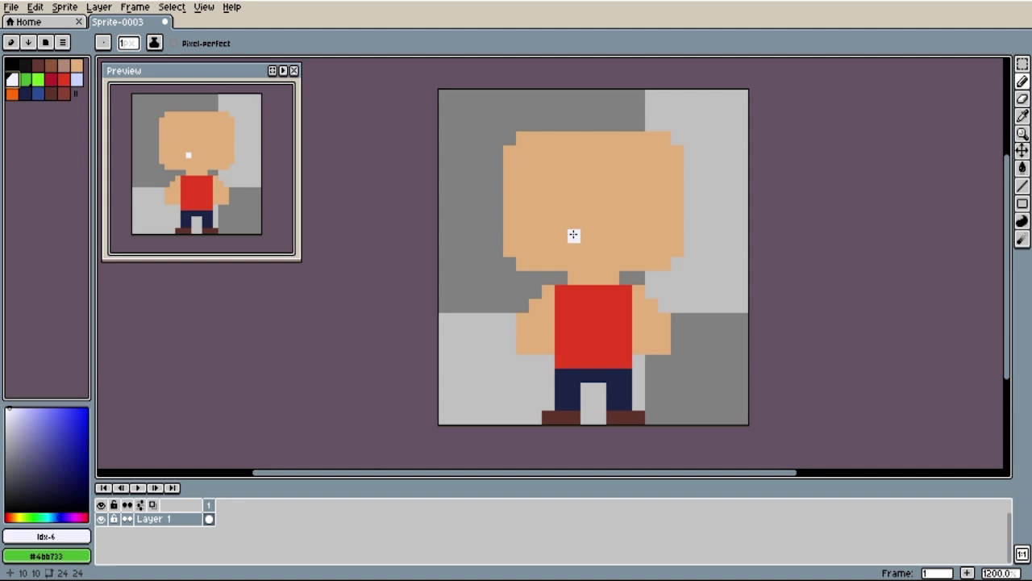
{"action": "mouse_move", "coordinate": [573, 234]}
{"action": "left_mouse_down"}
{"action": "mouse_move", "coordinate": [534, 234]}
{"action": "mouse_move", "coordinate": [539, 223]}
{"action": "mouse_move", "coordinate": [571, 220]}
{"action": "left_mouse_up"}
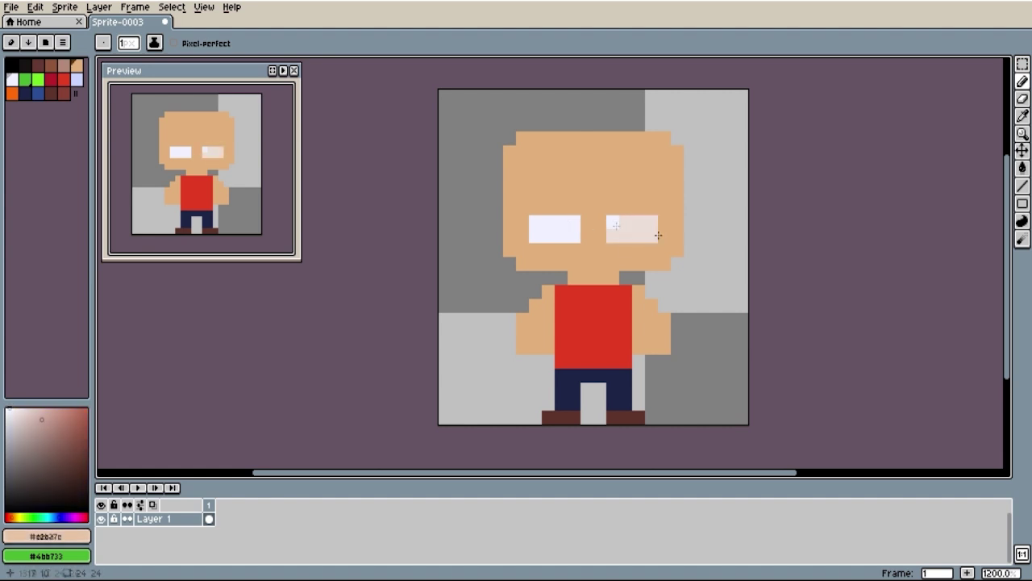
{"action": "mouse_move", "coordinate": [656, 234]}
{"action": "left_mouse_down"}
{"action": "mouse_move", "coordinate": [663, 212]}
{"action": "mouse_move", "coordinate": [652, 210]}
{"action": "mouse_move", "coordinate": [648, 179]}
{"action": "left_mouse_up"}
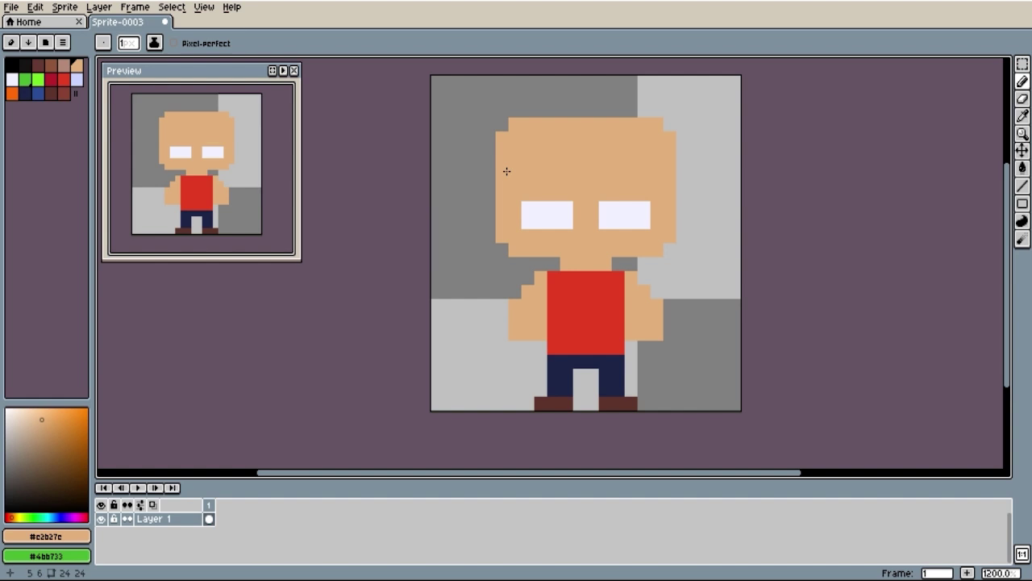
{"action": "left_click", "coordinate": [437, 153]}
{"action": "key", "text": "ctrl+z"}
Paint a black upper lid 4 px wide above each eye, with one extra black pixel beside its outer corner.
{"action": "left_click", "coordinate": [15, 63]}
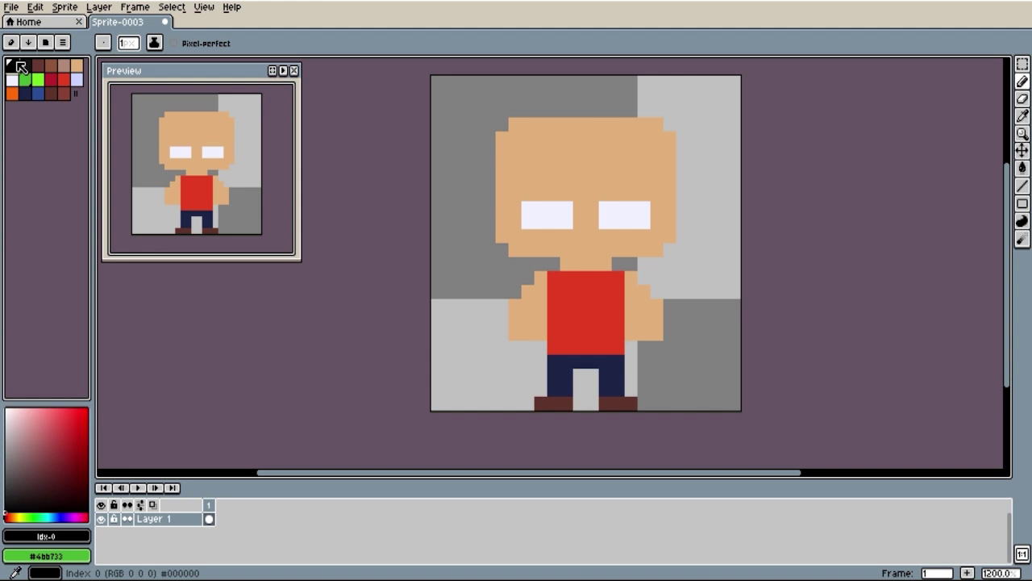
{"action": "key", "text": "b"}
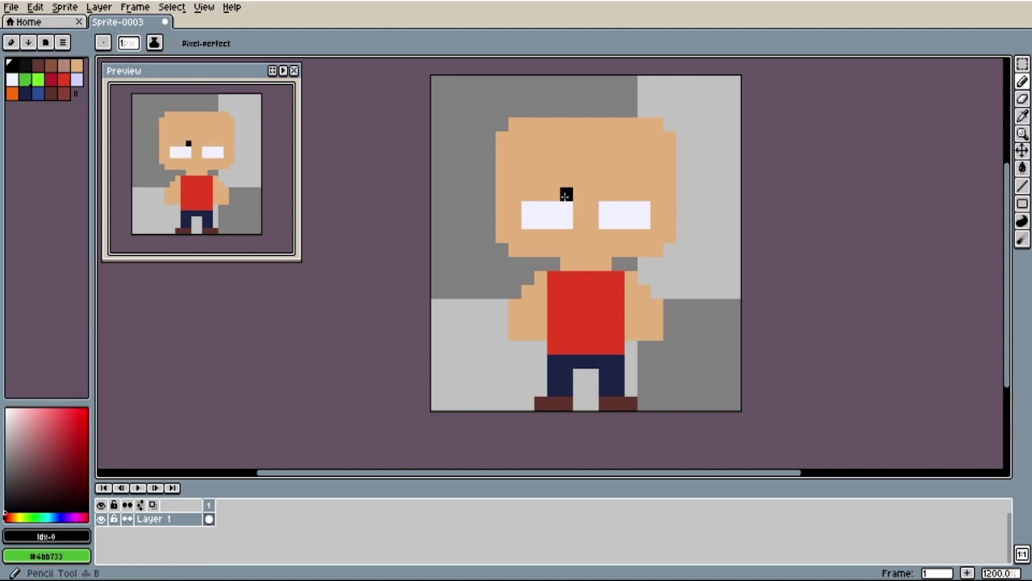
{"action": "mouse_move", "coordinate": [566, 194]}
{"action": "left_mouse_down"}
{"action": "mouse_move", "coordinate": [528, 195]}
{"action": "mouse_move", "coordinate": [515, 208]}
{"action": "left_mouse_up"}
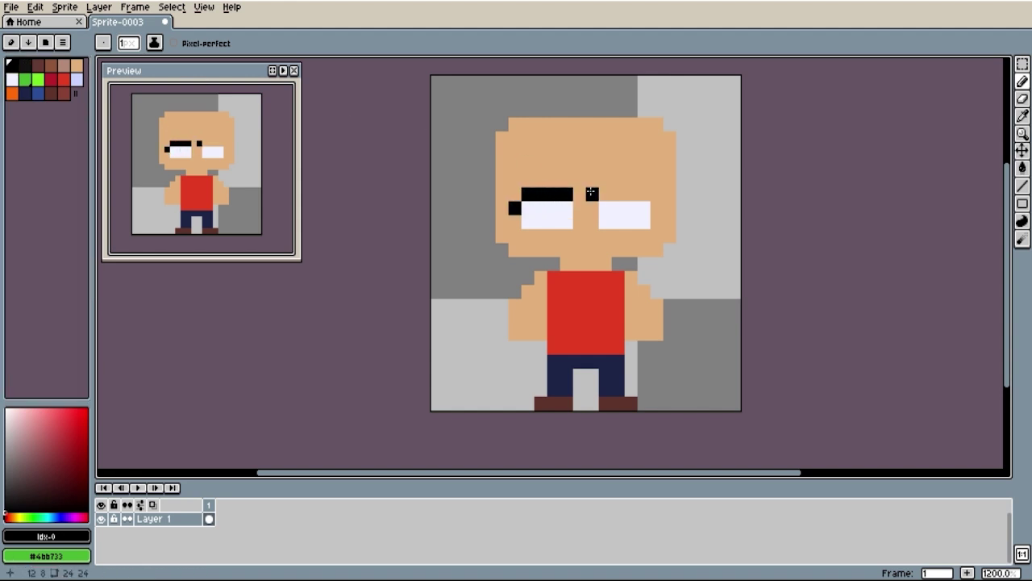
{"action": "mouse_move", "coordinate": [591, 193]}
{"action": "left_mouse_down"}
{"action": "mouse_move", "coordinate": [645, 193]}
{"action": "mouse_move", "coordinate": [657, 208]}
{"action": "left_mouse_up"}
Paint a black pupil 2 px wide in the middle of each eye's upper row.
{"action": "left_click", "coordinate": [630, 206]}
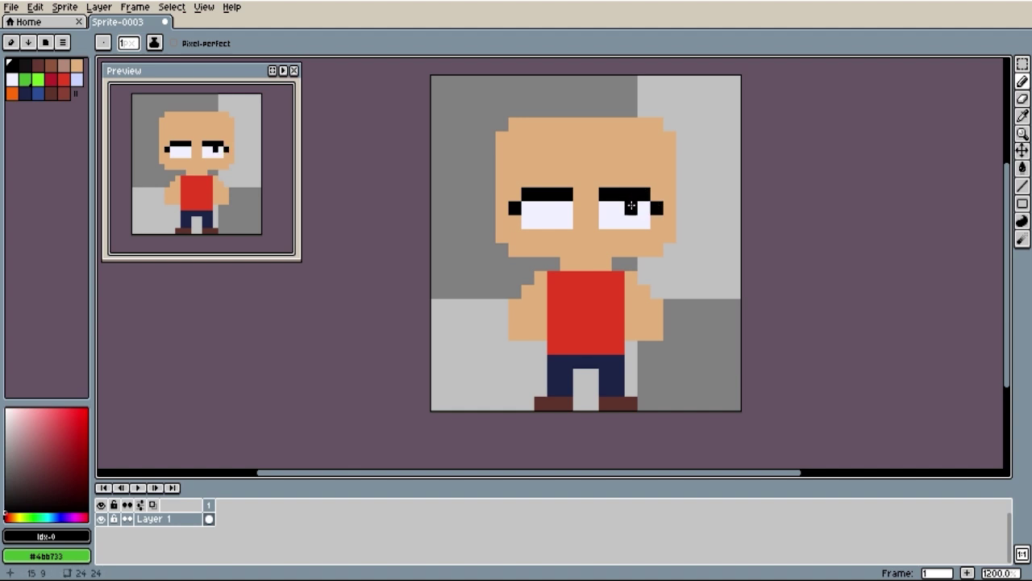
{"action": "left_click", "coordinate": [618, 207]}
{"action": "left_click", "coordinate": [627, 207]}
{"action": "key", "text": "ctrl+z"}
{"action": "left_click", "coordinate": [540, 209]}
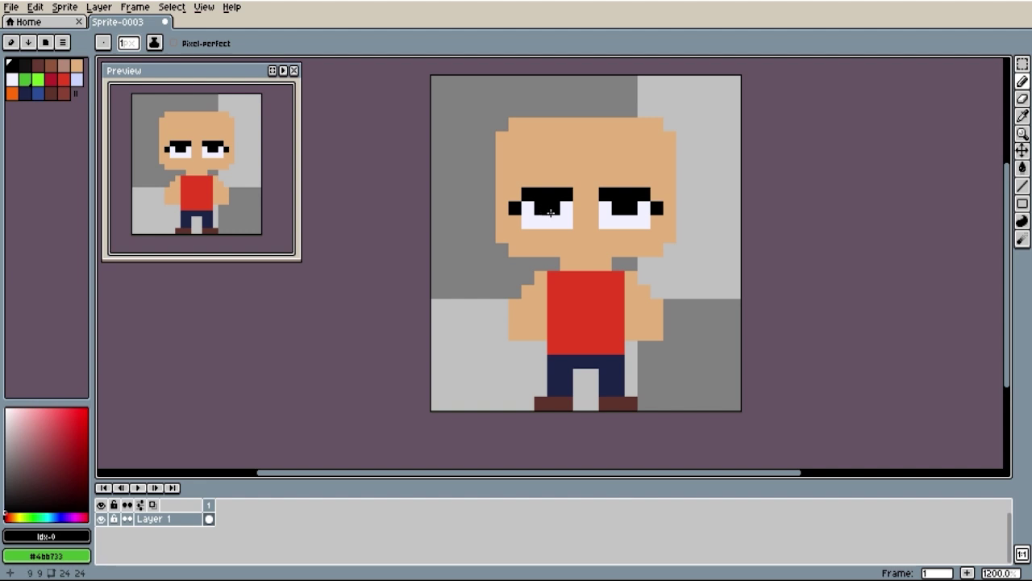
{"action": "left_click_drag", "start_coordinate": [693, 199], "coordinate": [696, 186]}
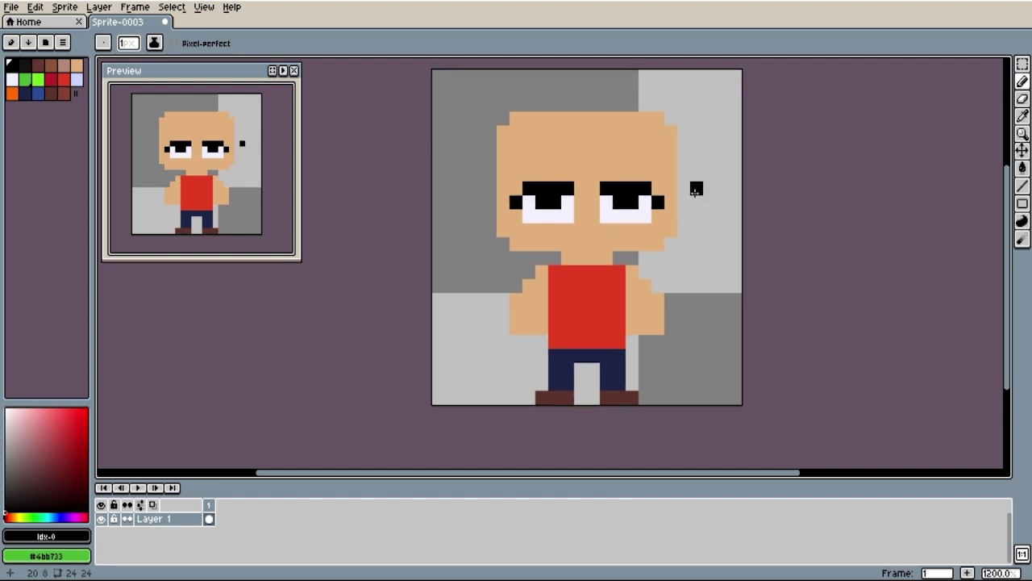
Paint a green iris 3 px wide in each eye's lower row, leaving the outermost pixel white.
{"action": "left_click", "coordinate": [32, 83]}
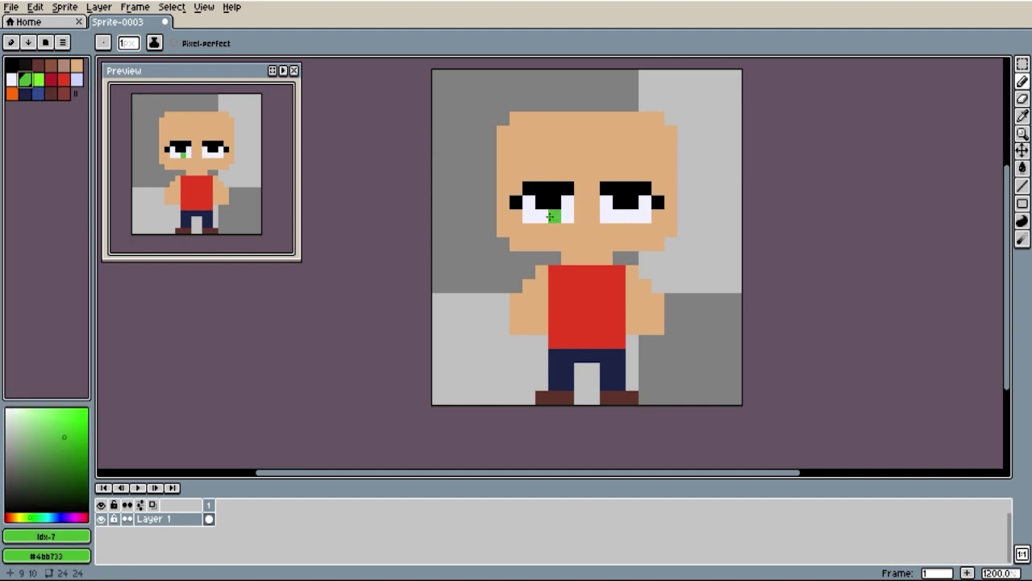
{"action": "left_click_drag", "start_coordinate": [540, 215], "coordinate": [636, 219]}
{"action": "left_click", "coordinate": [606, 216]}
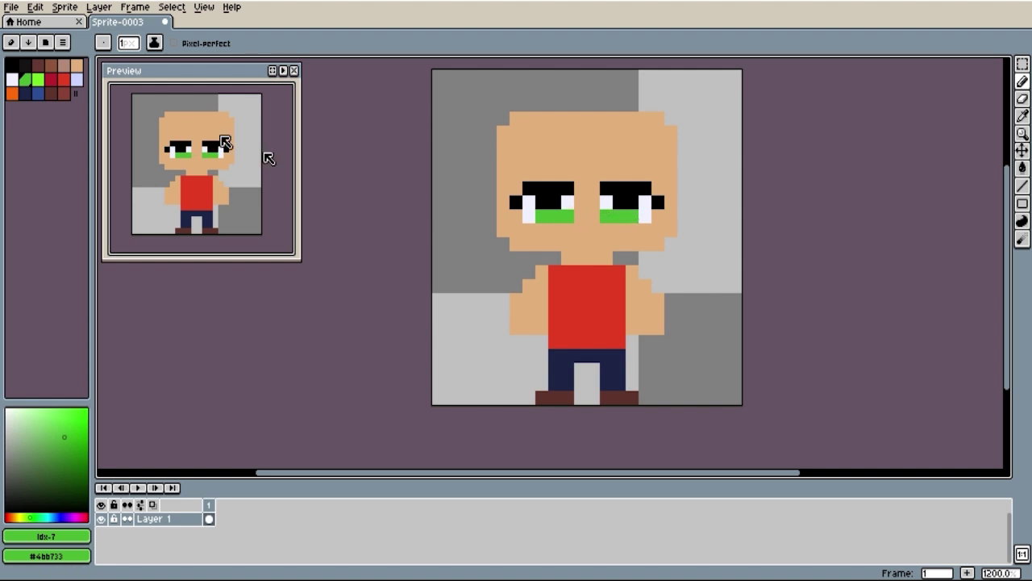
Paint one bright green (#77e825) highlight pixel in the center of each iris.
{"action": "left_click", "coordinate": [45, 81]}
{"action": "left_click", "coordinate": [502, 163]}
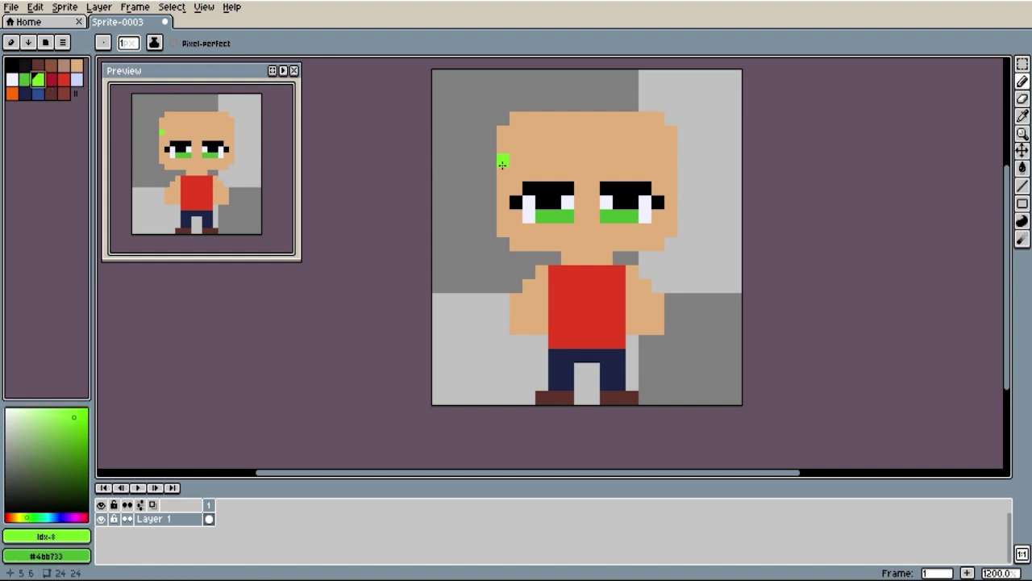
{"action": "key", "text": "ctrl+z"}
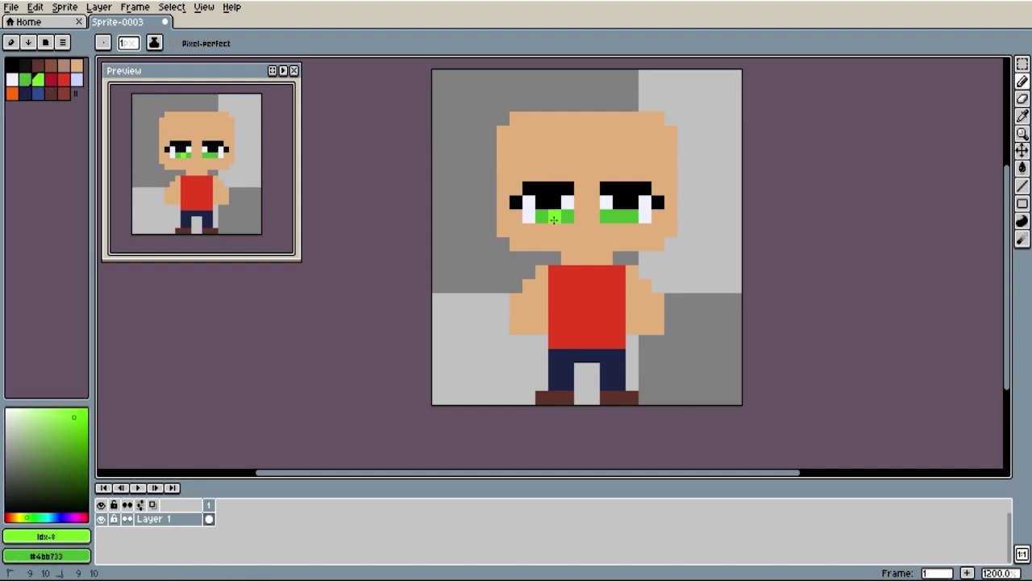
{"action": "left_click", "coordinate": [622, 218]}
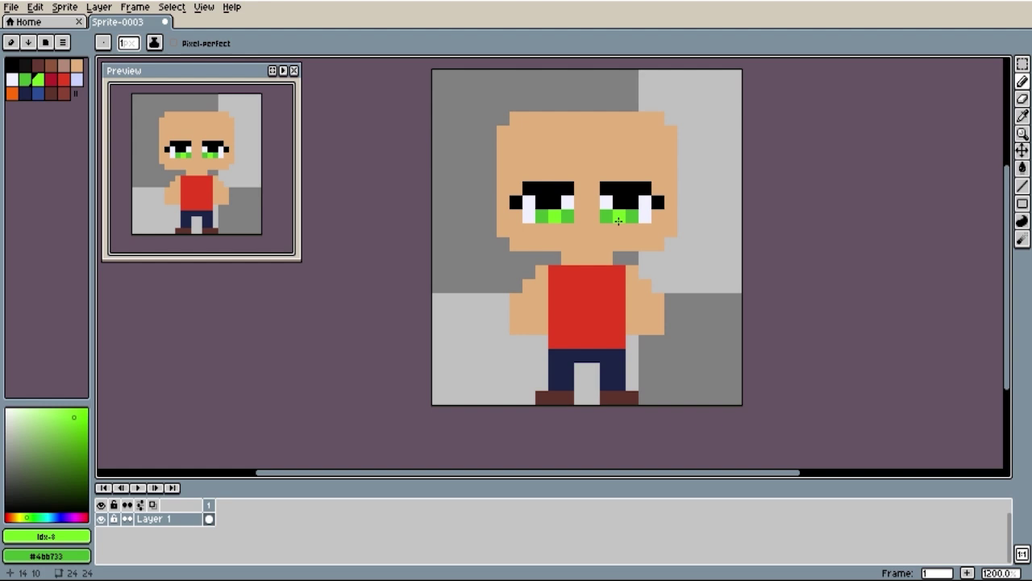
{"action": "left_click", "coordinate": [735, 198]}
{"action": "key", "text": "ctrl+z"}
{"action": "left_click_drag", "start_coordinate": [734, 199], "coordinate": [729, 194]}
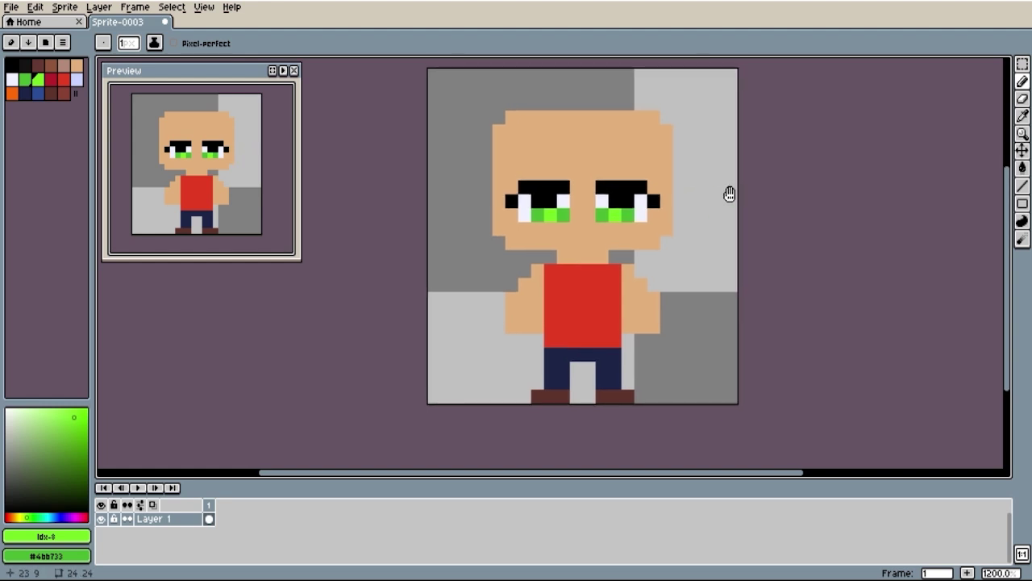
{"action": "left_click", "coordinate": [730, 199]}
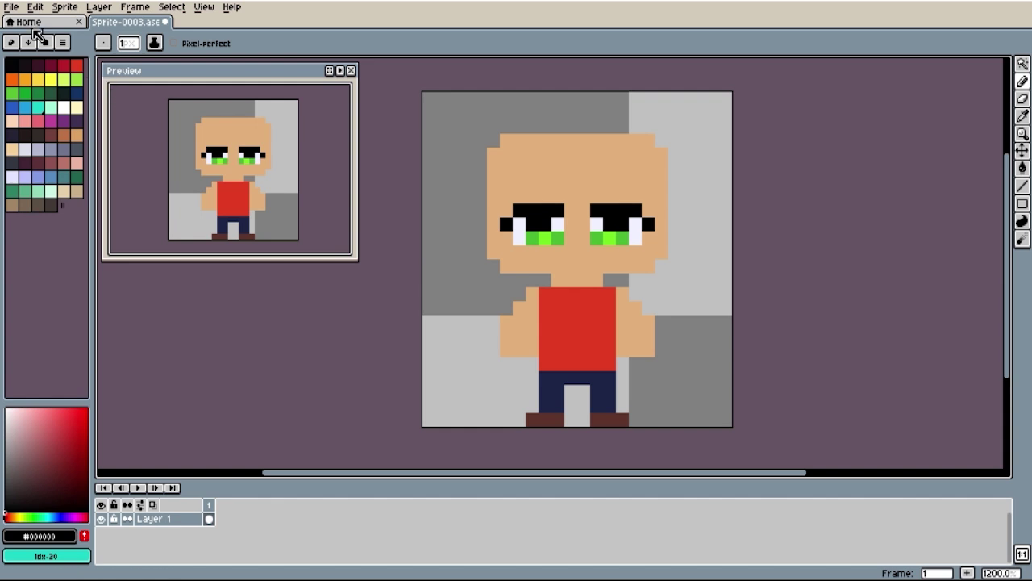
Save the sprite under the new name BaseCharacter1.ase in the Characters folder.
{"action": "left_click", "coordinate": [11, 10]}
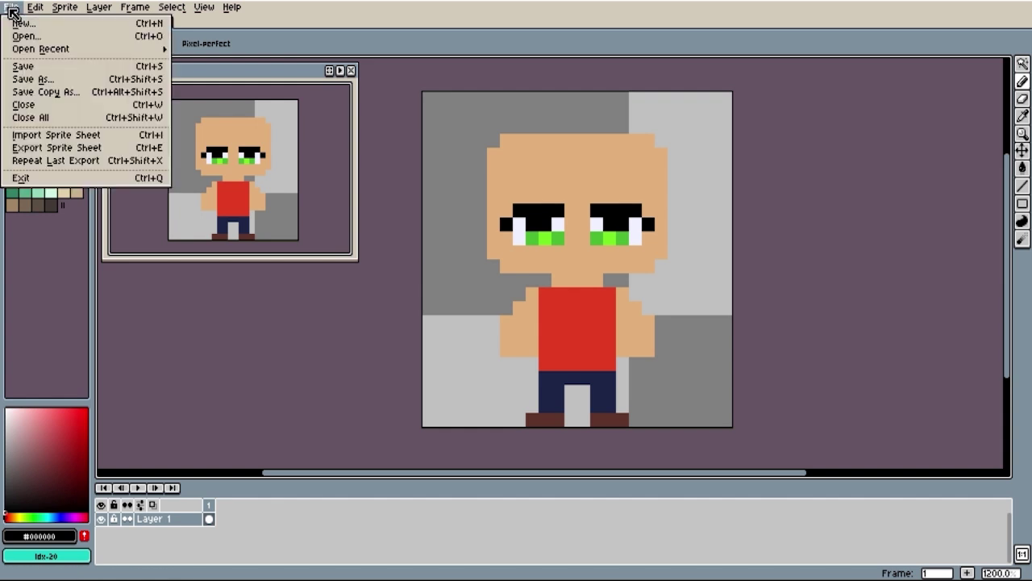
{"action": "left_click", "coordinate": [60, 80]}
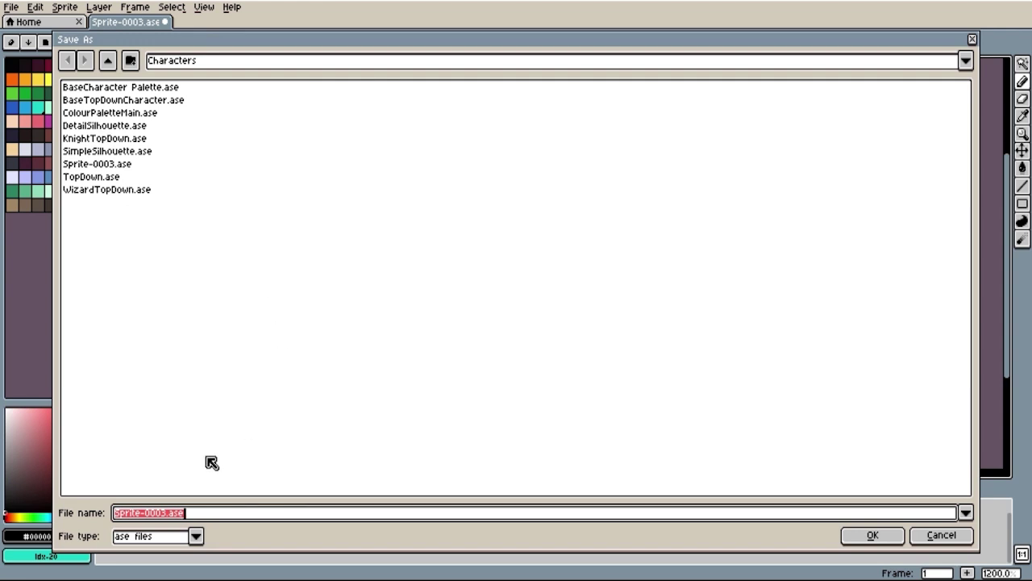
{"action": "type", "text": "B"}
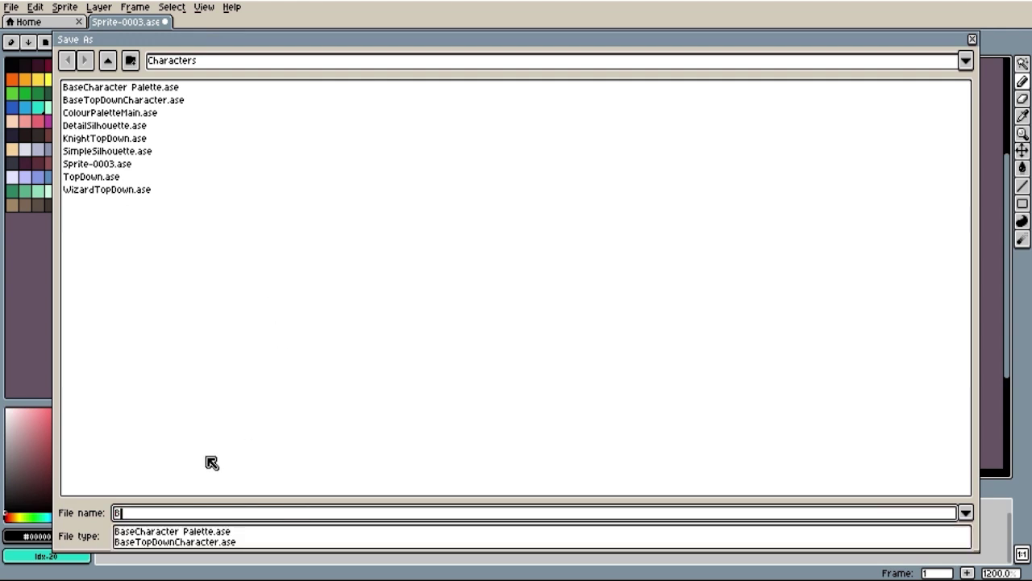
{"action": "type", "text": "aseCharacter1"}
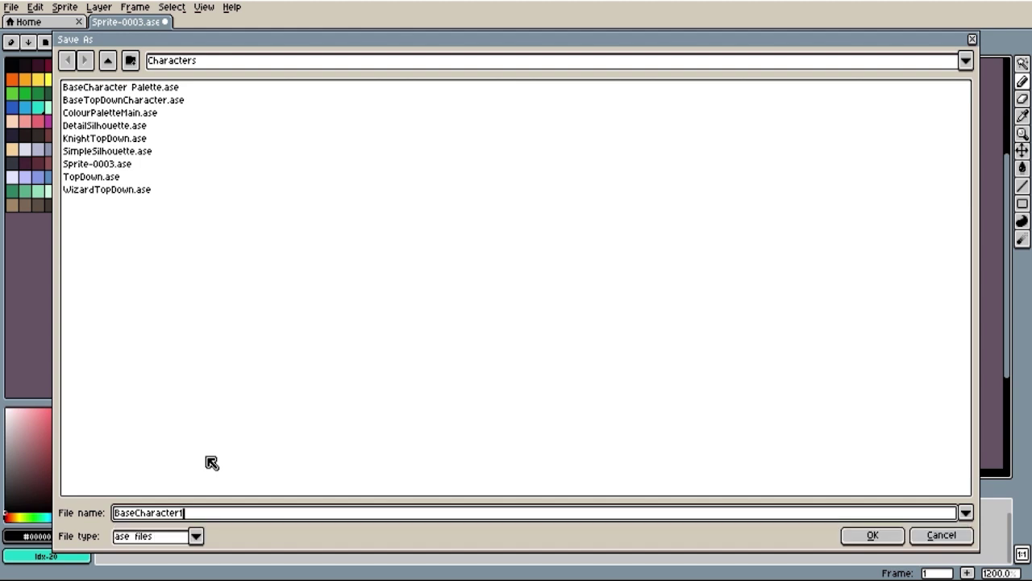
{"action": "type", "text": ".ase"}
{"action": "left_click", "coordinate": [885, 537]}
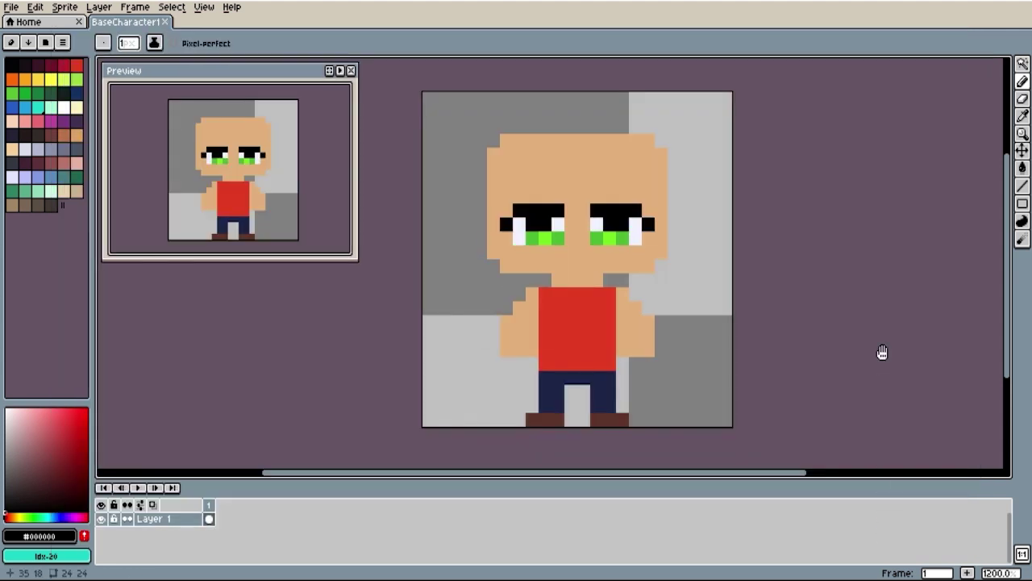
{"action": "left_click_drag", "start_coordinate": [882, 352], "coordinate": [883, 352]}
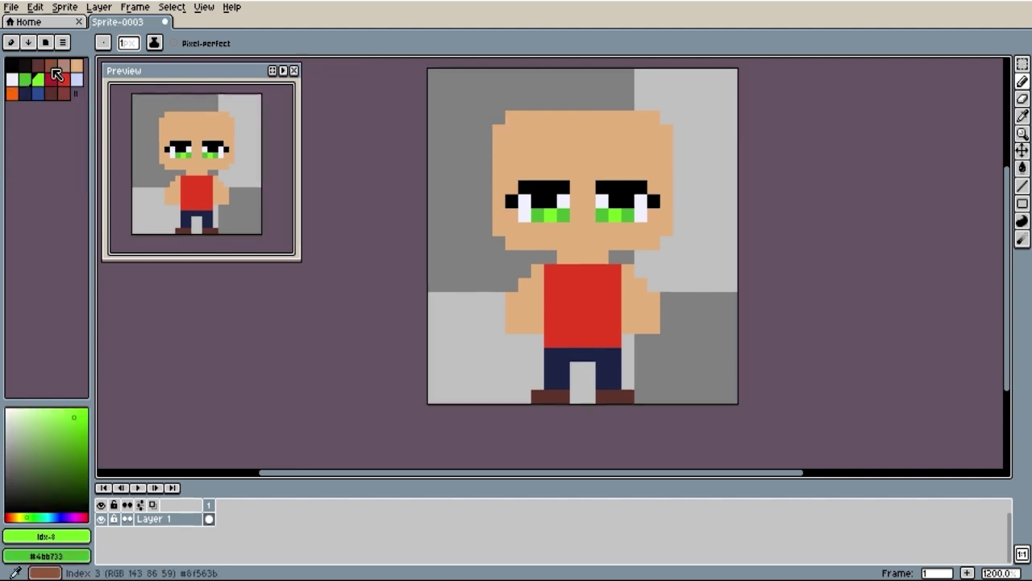
Shade the head's outer edge with a one-pixel border in dusty brown (#b28b78), including the lower corner pixels at the jaw.
{"action": "left_click", "coordinate": [64, 65]}
{"action": "left_click", "coordinate": [554, 157]}
{"action": "key", "text": "ctrl+z"}
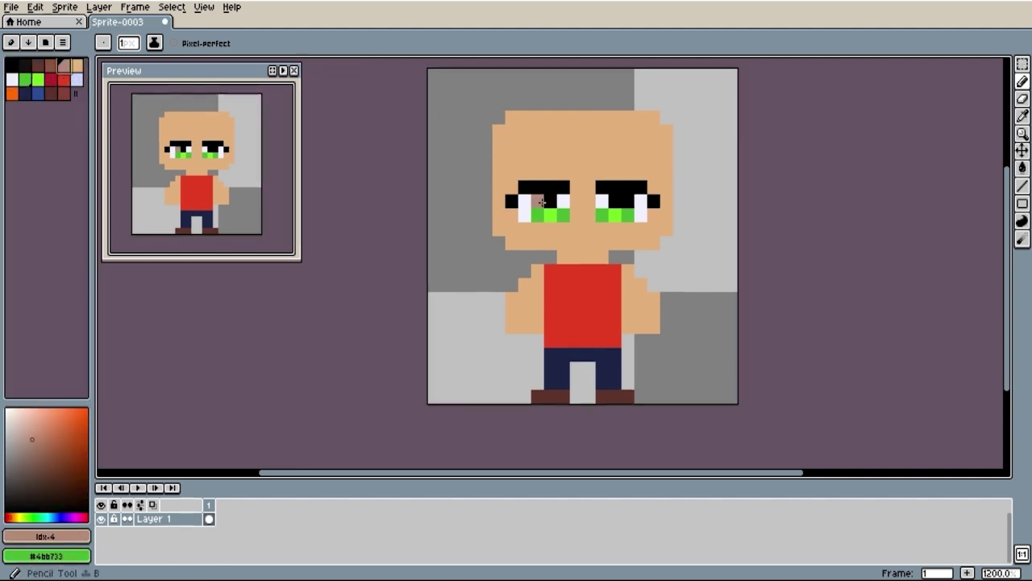
{"action": "left_click", "coordinate": [562, 228]}
{"action": "left_click", "coordinate": [512, 241]}
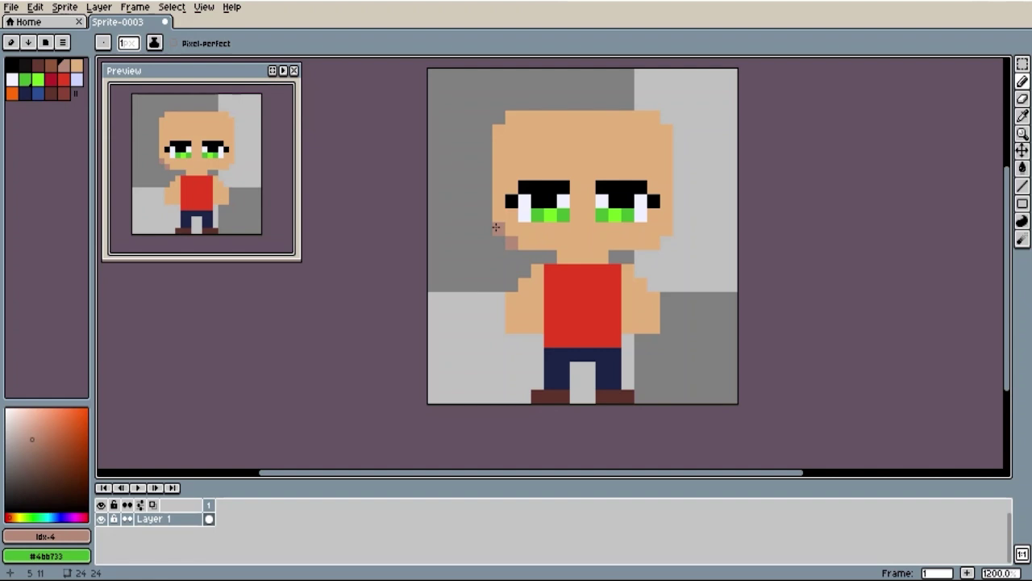
{"action": "left_click", "coordinate": [491, 220]}
{"action": "mouse_move", "coordinate": [493, 220]}
{"action": "left_mouse_down"}
{"action": "mouse_move", "coordinate": [499, 134]}
{"action": "mouse_move", "coordinate": [511, 123]}
{"action": "mouse_move", "coordinate": [650, 120]}
{"action": "mouse_move", "coordinate": [666, 132]}
{"action": "mouse_move", "coordinate": [654, 242]}
{"action": "left_mouse_up"}
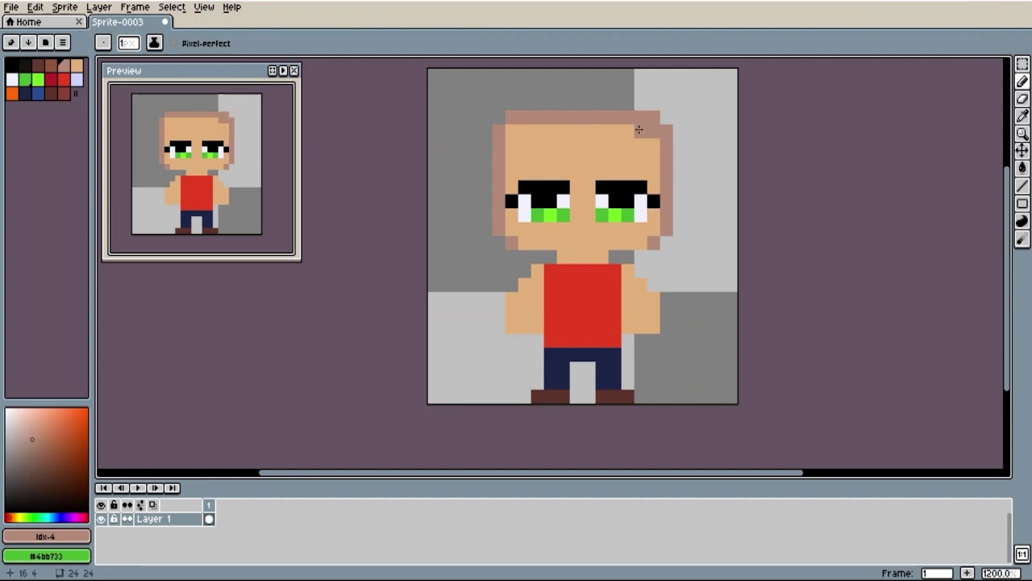
Round the head shading with one extra dusty brown pixel inside each upper corner, keeping the rest of the forehead skin-colored.
{"action": "scroll", "coordinate": [583, 130], "scroll_direction": "down", "scroll_amount": 1}
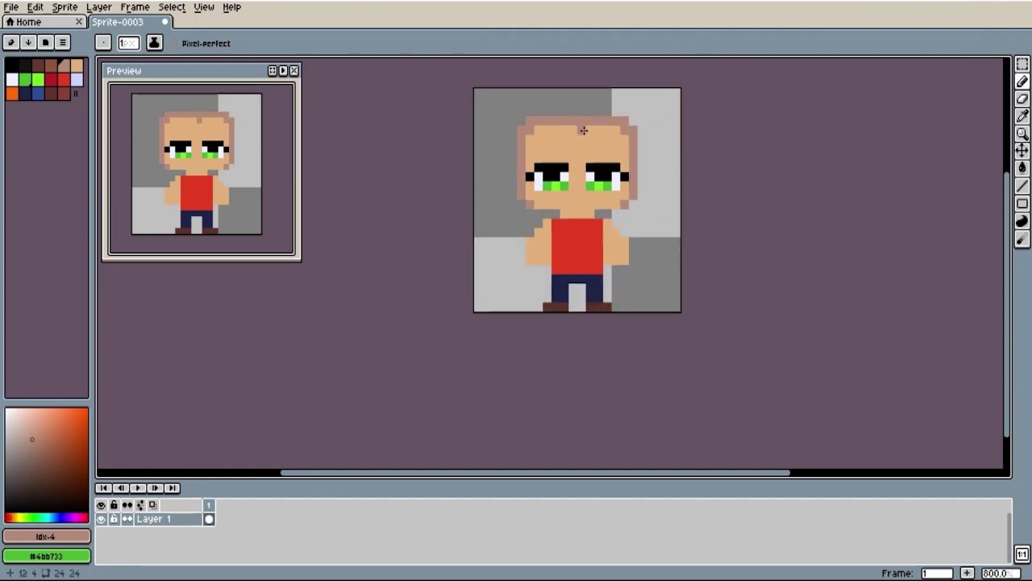
{"action": "left_click_drag", "start_coordinate": [611, 138], "coordinate": [610, 140]}
{"action": "scroll", "coordinate": [616, 140], "scroll_direction": "up", "scroll_amount": 1}
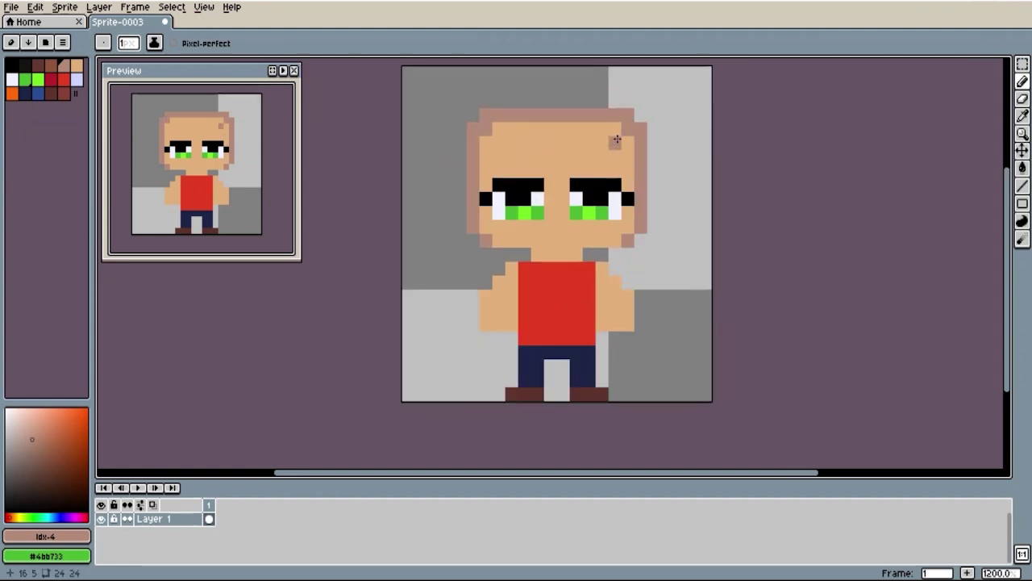
{"action": "scroll", "coordinate": [616, 140], "scroll_direction": "up", "scroll_amount": 1}
{"action": "left_click", "coordinate": [603, 142], "text": "alt"}
{"action": "left_click", "coordinate": [615, 138]}
{"action": "scroll", "coordinate": [616, 138], "scroll_direction": "down", "scroll_amount": 1}
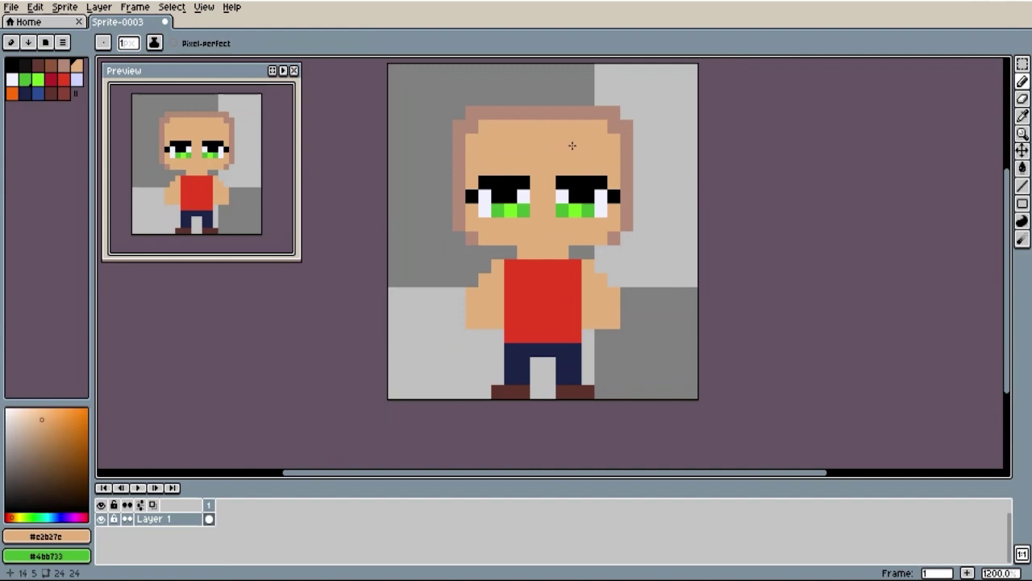
Paint a 2 px wide nose between the eyes and shade the whole neck row in the same dusty brown (#b28b78).
{"action": "left_click", "coordinate": [629, 173], "text": "alt"}
{"action": "left_click", "coordinate": [545, 211]}
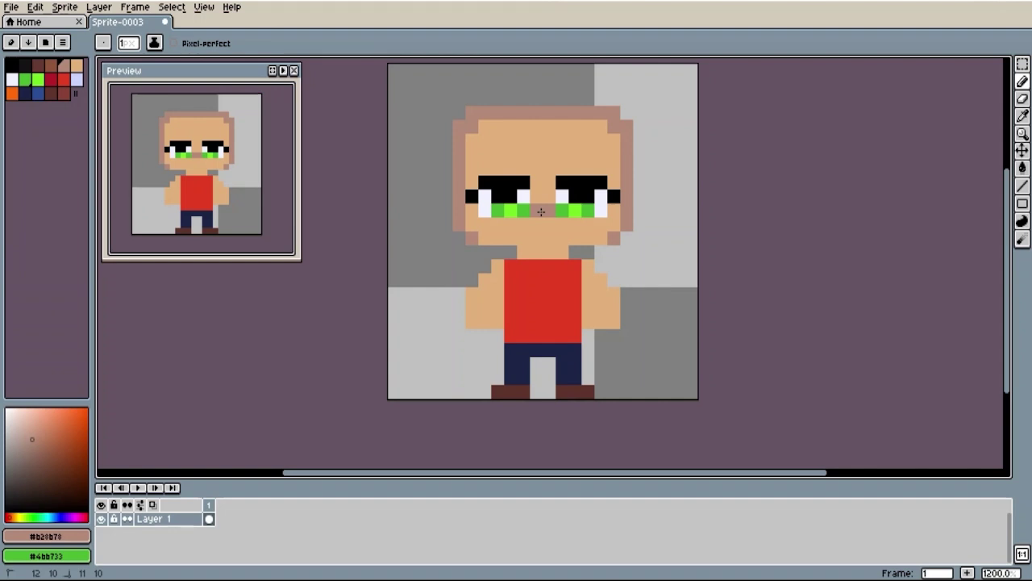
{"action": "mouse_move", "coordinate": [536, 251]}
{"action": "left_mouse_down"}
{"action": "mouse_move", "coordinate": [522, 251]}
{"action": "mouse_move", "coordinate": [558, 252]}
{"action": "left_mouse_up"}
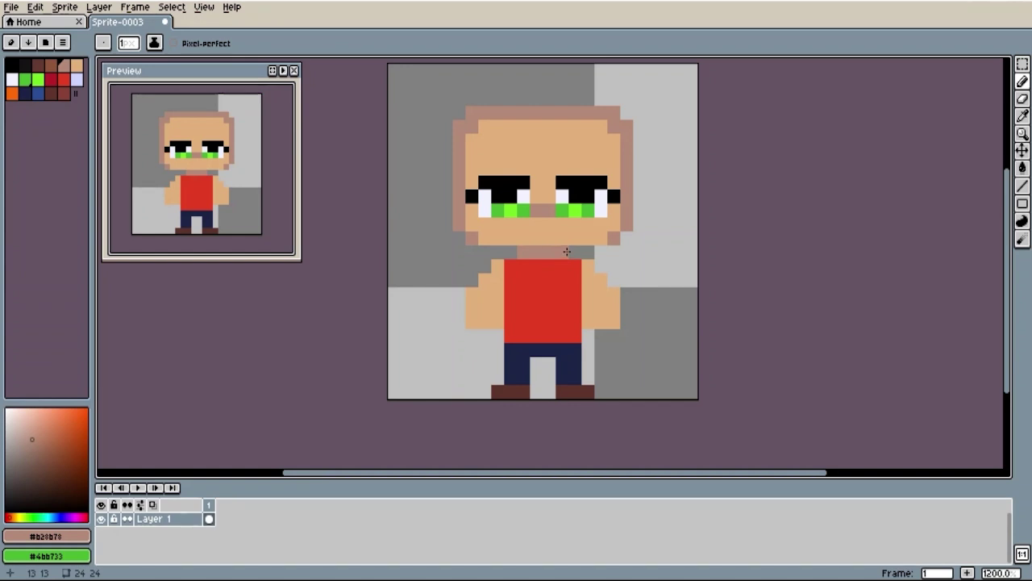
{"action": "left_click", "coordinate": [618, 237]}
Draw a one-pixel black outline around the whole character and fill the gap between the legs with black.
{"action": "key", "text": "i"}
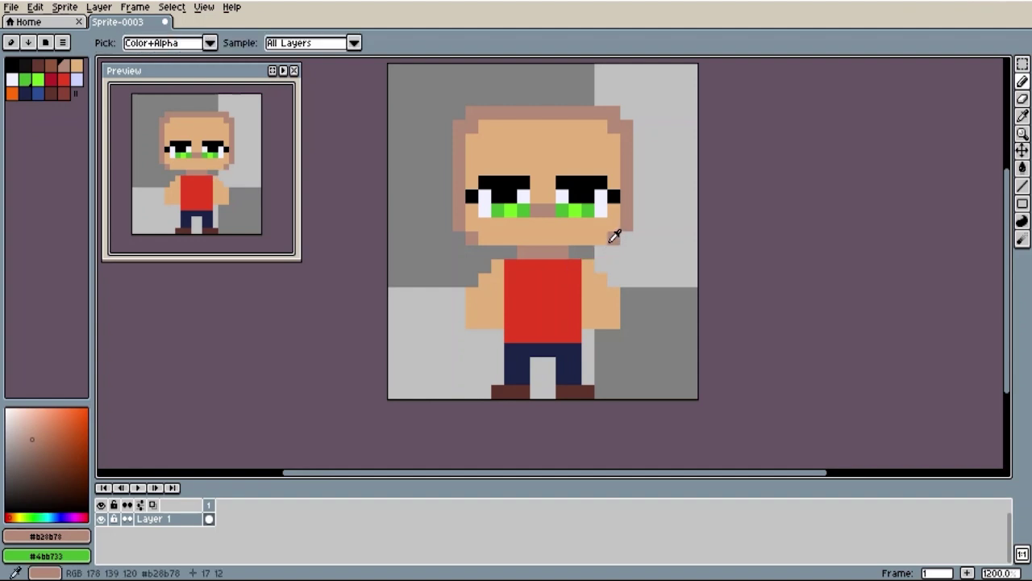
{"action": "left_click", "coordinate": [619, 188]}
{"action": "left_click", "coordinate": [587, 378]}
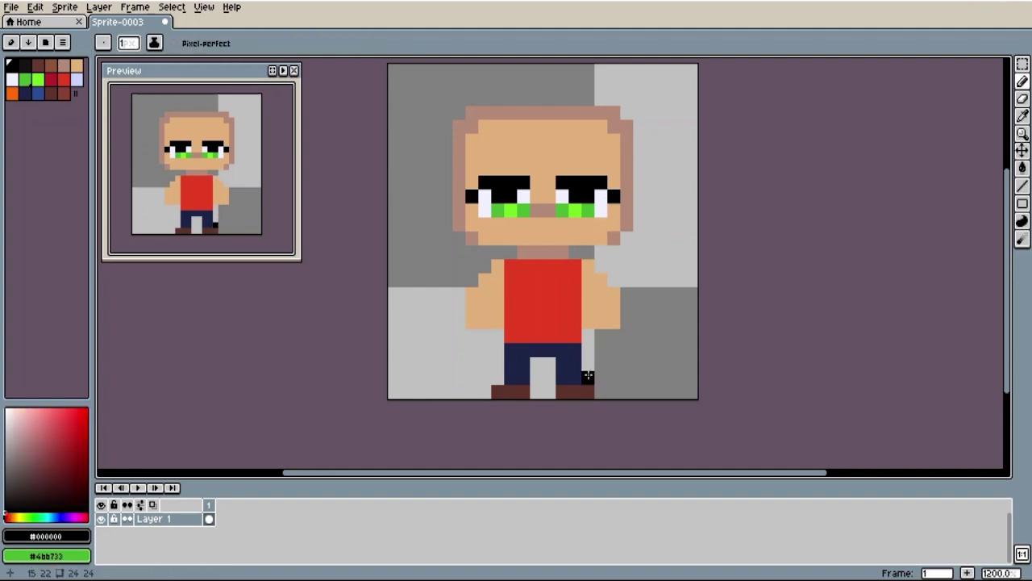
{"action": "left_click", "coordinate": [601, 391]}
{"action": "mouse_move", "coordinate": [535, 391]}
{"action": "left_mouse_down"}
{"action": "mouse_move", "coordinate": [537, 360]}
{"action": "mouse_move", "coordinate": [550, 393]}
{"action": "left_mouse_up"}
{"action": "mouse_move", "coordinate": [484, 392]}
{"action": "left_mouse_down"}
{"action": "mouse_move", "coordinate": [496, 336]}
{"action": "mouse_move", "coordinate": [459, 321]}
{"action": "mouse_move", "coordinate": [458, 295]}
{"action": "mouse_move", "coordinate": [503, 255]}
{"action": "mouse_move", "coordinate": [443, 223]}
{"action": "mouse_move", "coordinate": [443, 129]}
{"action": "mouse_move", "coordinate": [492, 101]}
{"action": "mouse_move", "coordinate": [614, 101]}
{"action": "mouse_move", "coordinate": [637, 120]}
{"action": "mouse_move", "coordinate": [643, 212]}
{"action": "mouse_move", "coordinate": [622, 240]}
{"action": "mouse_move", "coordinate": [584, 254]}
{"action": "mouse_move", "coordinate": [609, 253]}
{"action": "mouse_move", "coordinate": [623, 300]}
{"action": "mouse_move", "coordinate": [616, 334]}
{"action": "mouse_move", "coordinate": [587, 360]}
{"action": "left_mouse_up"}
{"action": "left_click_drag", "start_coordinate": [633, 293], "coordinate": [645, 299]}
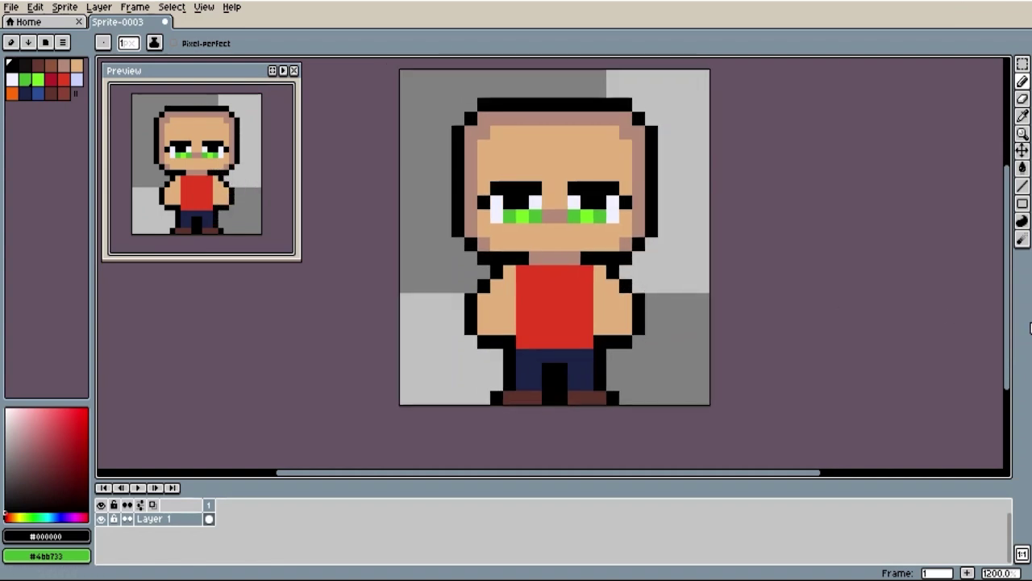
Extend the red shirt over both shoulders with sleeves 1 px wide and 2 px tall.
{"action": "left_click", "coordinate": [63, 79]}
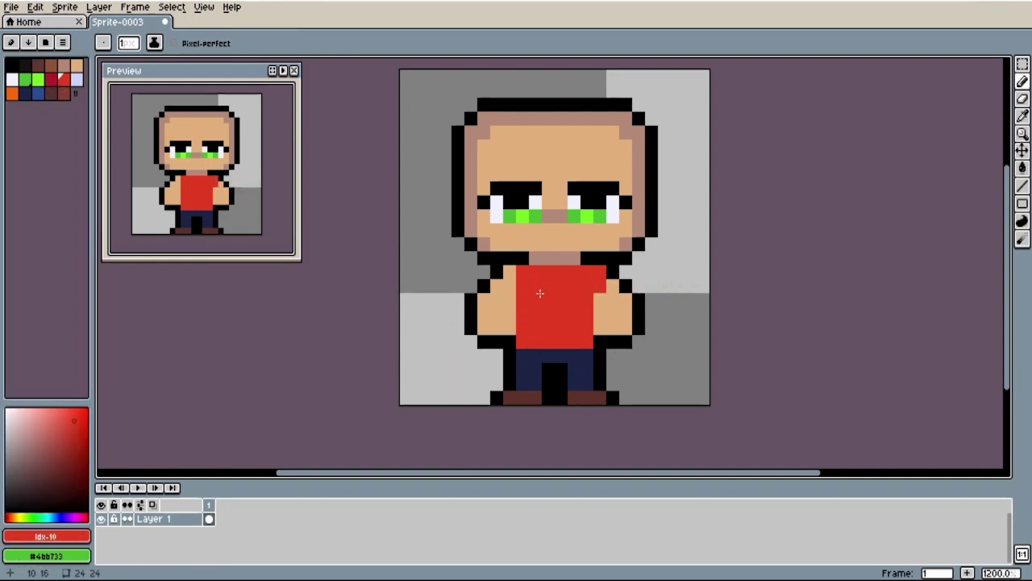
{"action": "left_click_drag", "start_coordinate": [509, 284], "coordinate": [510, 271]}
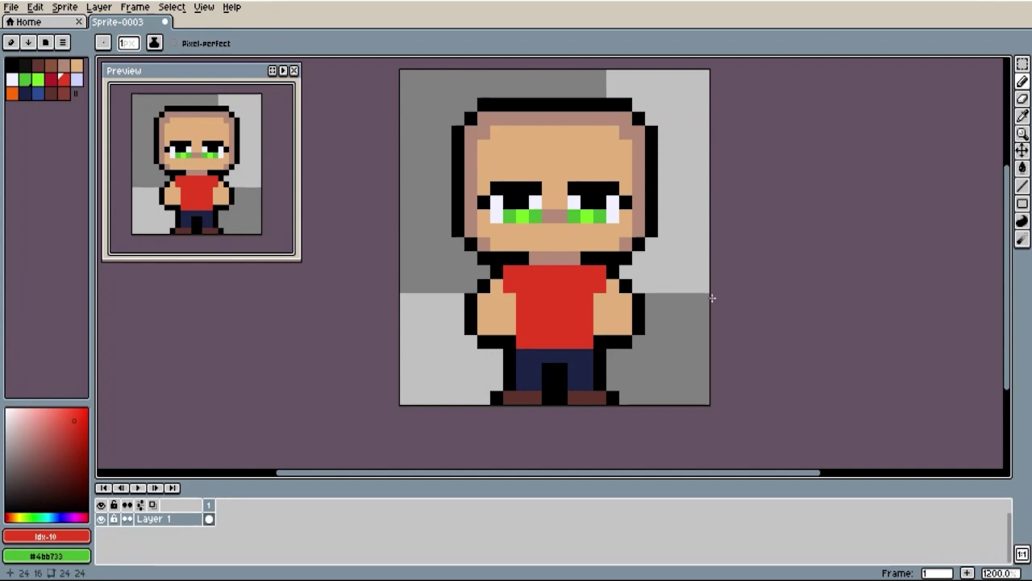
{"action": "left_click", "coordinate": [635, 339]}
{"action": "key", "text": "ctrl+z"}
Shorten both arms by one pixel by redrawing their lower black outline one row higher and erasing the old outline.
{"action": "key", "text": "i"}
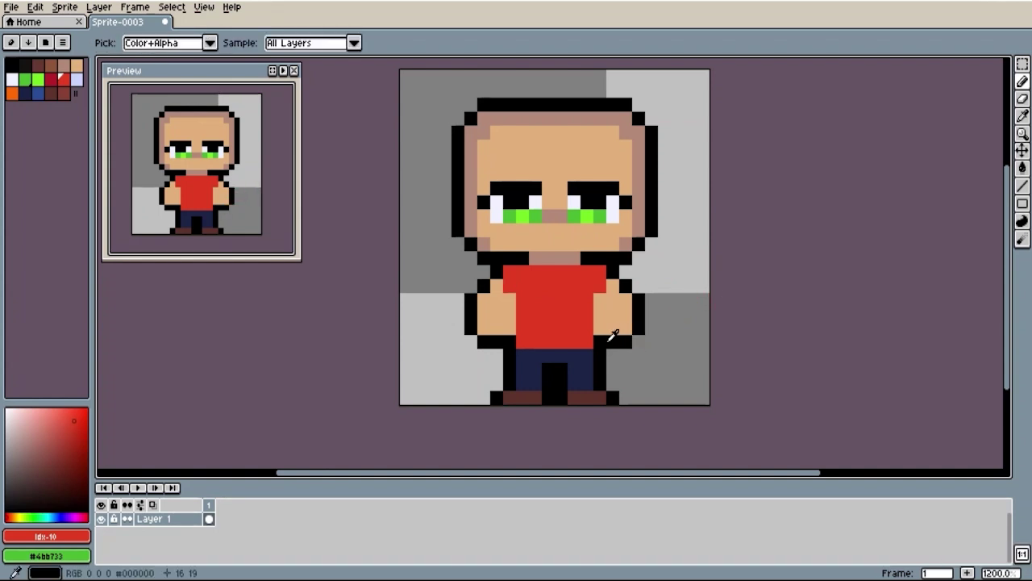
{"action": "left_click", "coordinate": [613, 335]}
{"action": "key", "text": "b"}
{"action": "mouse_move", "coordinate": [606, 339]}
{"action": "left_mouse_down"}
{"action": "mouse_move", "coordinate": [600, 326]}
{"action": "mouse_move", "coordinate": [626, 329]}
{"action": "left_mouse_up"}
{"action": "mouse_move", "coordinate": [508, 329]}
{"action": "left_mouse_down"}
{"action": "mouse_move", "coordinate": [471, 328]}
{"action": "mouse_move", "coordinate": [470, 342]}
{"action": "mouse_move", "coordinate": [496, 341]}
{"action": "left_mouse_up"}
{"action": "key", "text": "e"}
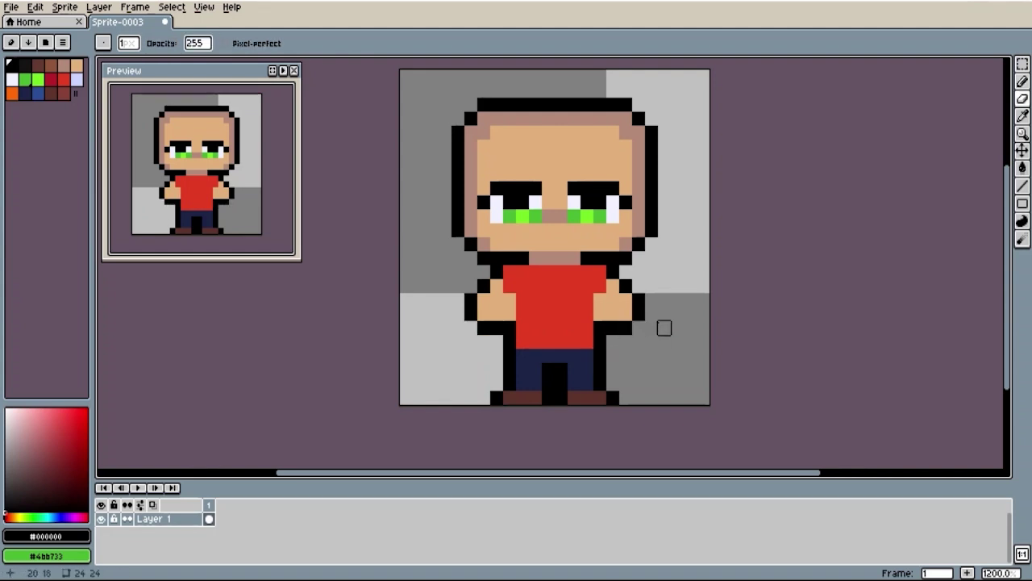
{"action": "scroll", "coordinate": [675, 316], "scroll_direction": "down", "scroll_amount": 3}
{"action": "scroll", "coordinate": [675, 295], "scroll_direction": "up", "scroll_amount": 1}
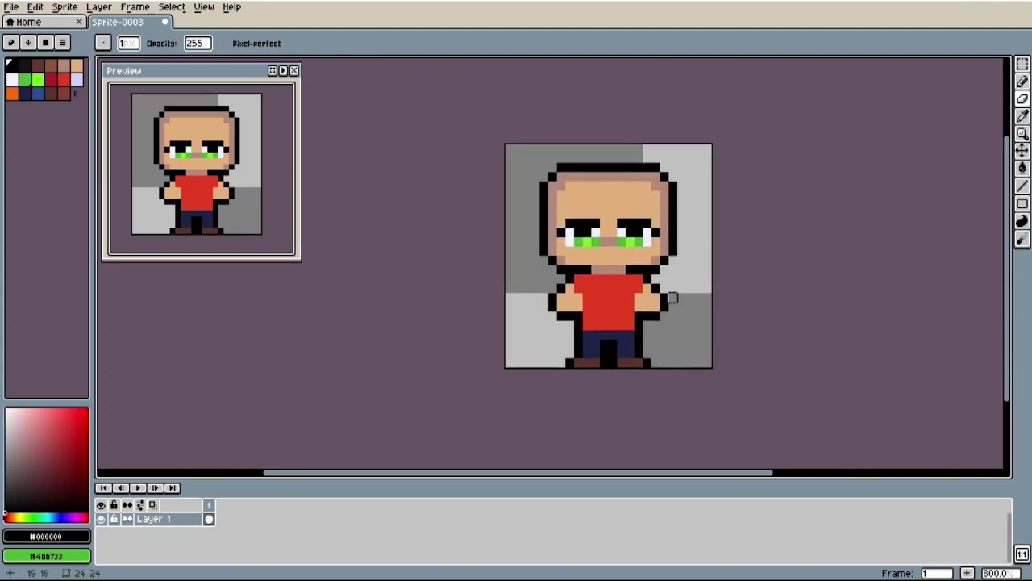
Paint a 2 px wide white stripe down the middle of the red shirt from neck to waist.
{"action": "key", "text": "i"}
{"action": "key", "text": "b"}
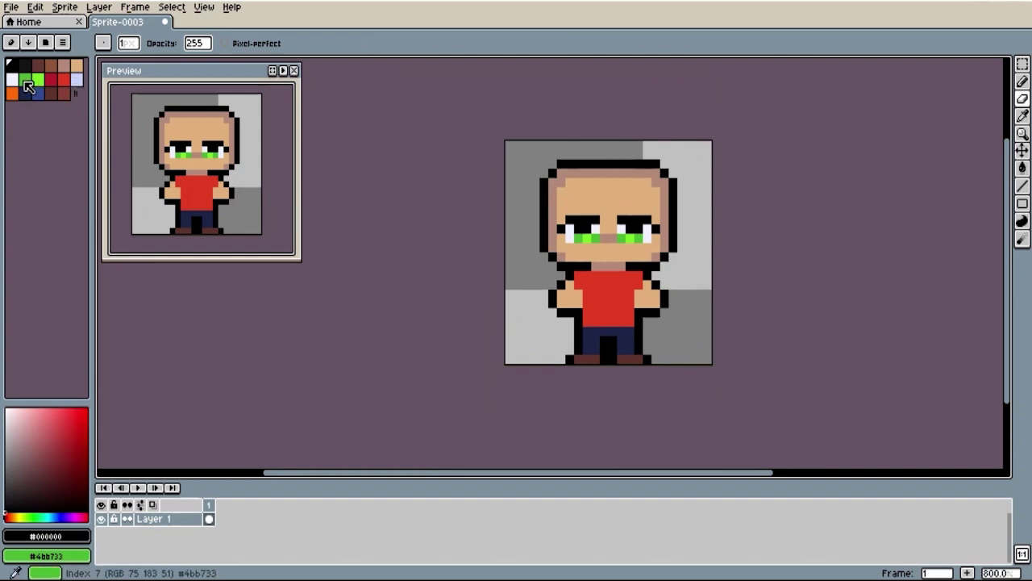
{"action": "left_click", "coordinate": [12, 80]}
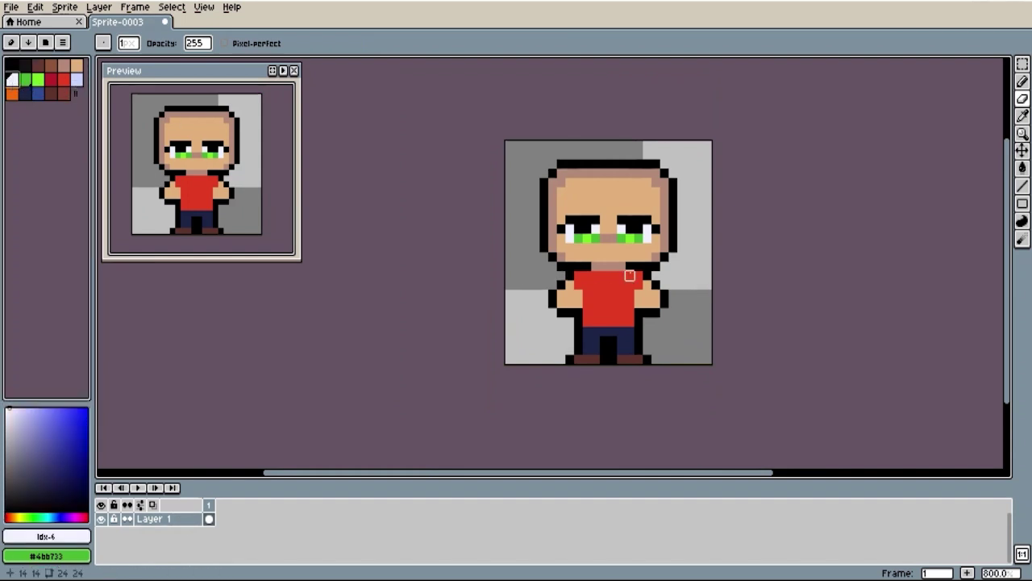
{"action": "left_click", "coordinate": [612, 275]}
{"action": "mouse_move", "coordinate": [612, 276]}
{"action": "left_mouse_down"}
{"action": "mouse_move", "coordinate": [605, 322]}
{"action": "mouse_move", "coordinate": [610, 291]}
{"action": "left_mouse_up"}
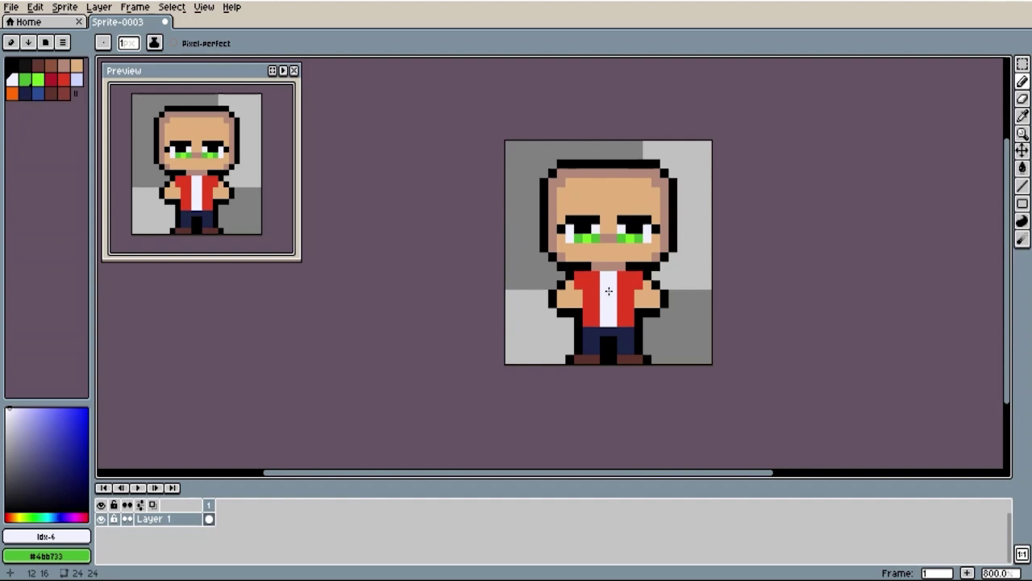
Shade the shirt with dark red (#b4202a) shoulder pixels, orange patches beside the white stripe and pale lavender on the stripe's ends.
{"action": "left_click", "coordinate": [48, 83]}
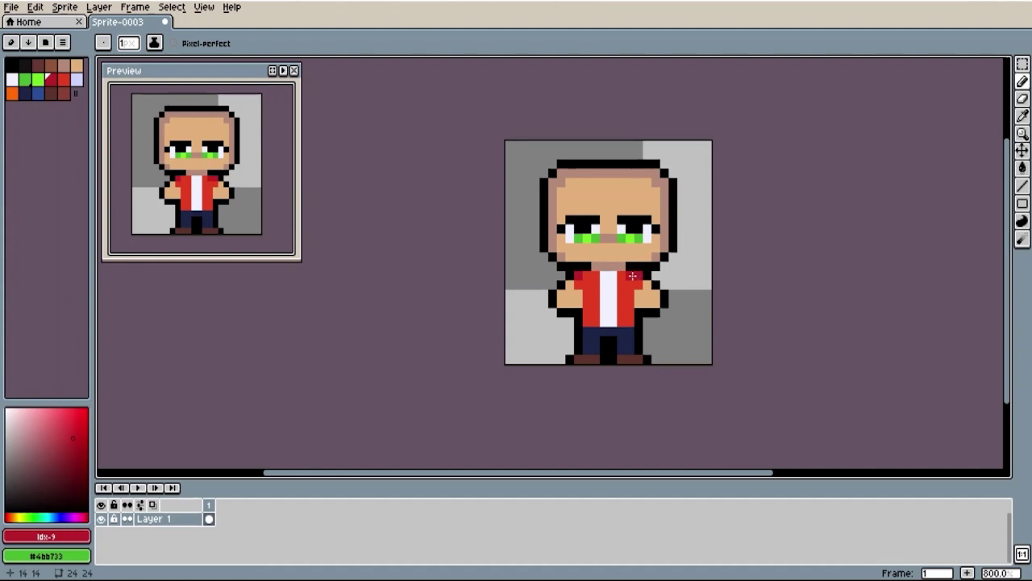
{"action": "left_click", "coordinate": [615, 312]}
{"action": "key", "text": "bracketright"}
{"action": "key", "text": "bracketright"}
{"action": "key", "text": "bracketright"}
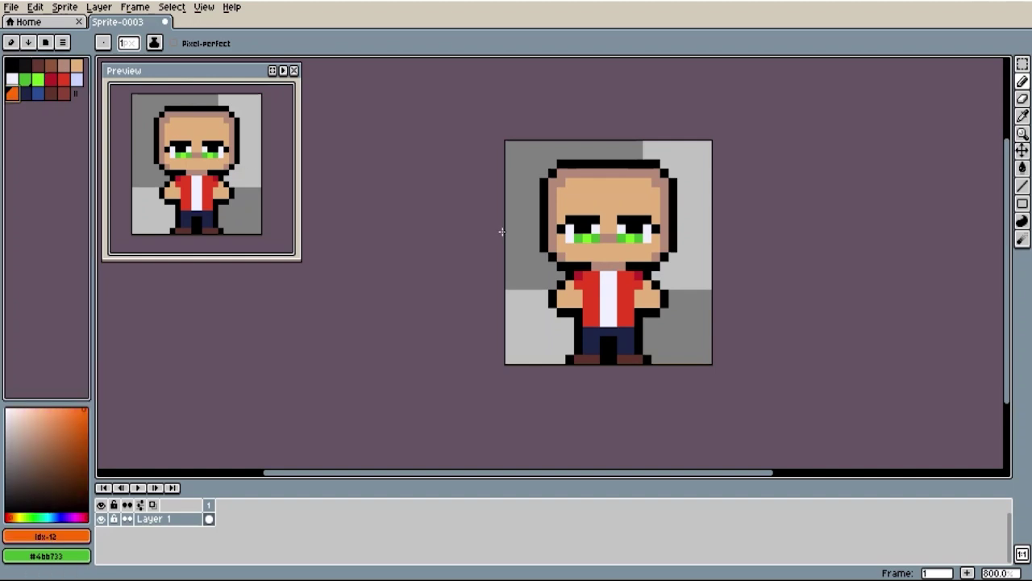
{"action": "left_click", "coordinate": [594, 288]}
{"action": "mouse_move", "coordinate": [594, 287]}
{"action": "left_mouse_down"}
{"action": "mouse_move", "coordinate": [595, 315]}
{"action": "mouse_move", "coordinate": [621, 308]}
{"action": "mouse_move", "coordinate": [629, 284]}
{"action": "mouse_move", "coordinate": [623, 295]}
{"action": "left_mouse_up"}
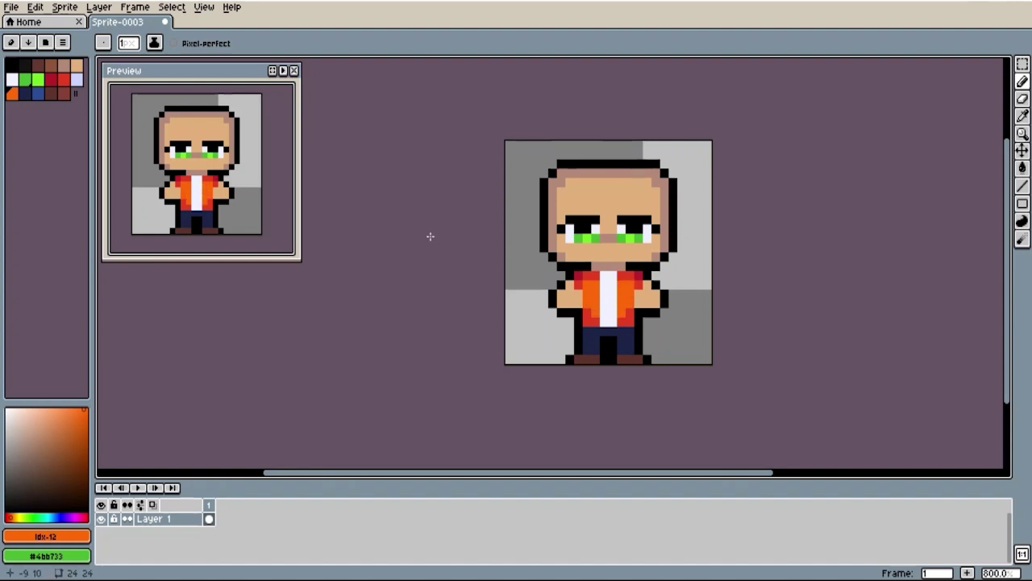
{"action": "left_click", "coordinate": [77, 79]}
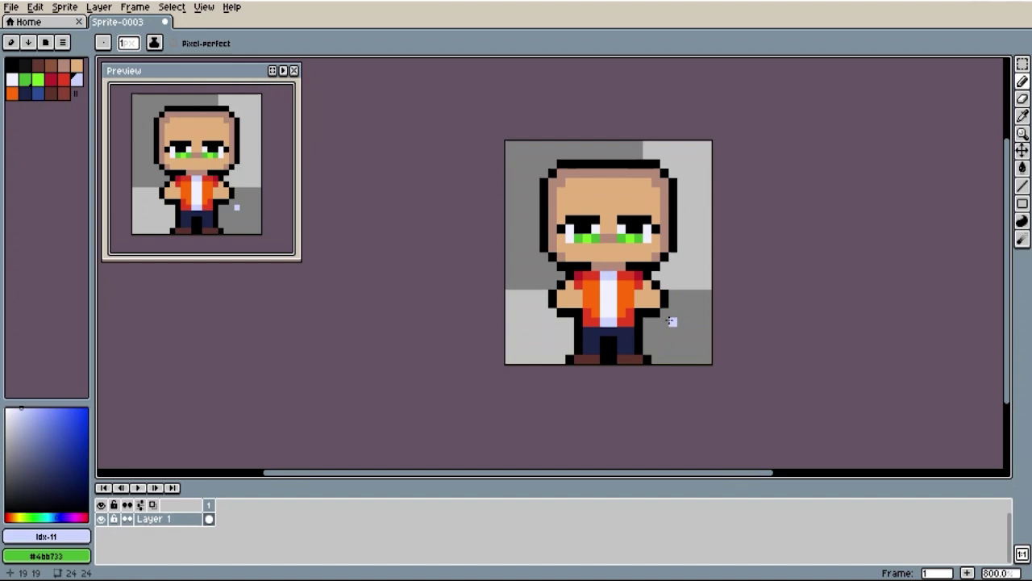
Paint blue highlights on the upper part of both trouser legs and reddish-brown (#874235) highlights on the shoes.
{"action": "left_click", "coordinate": [37, 94]}
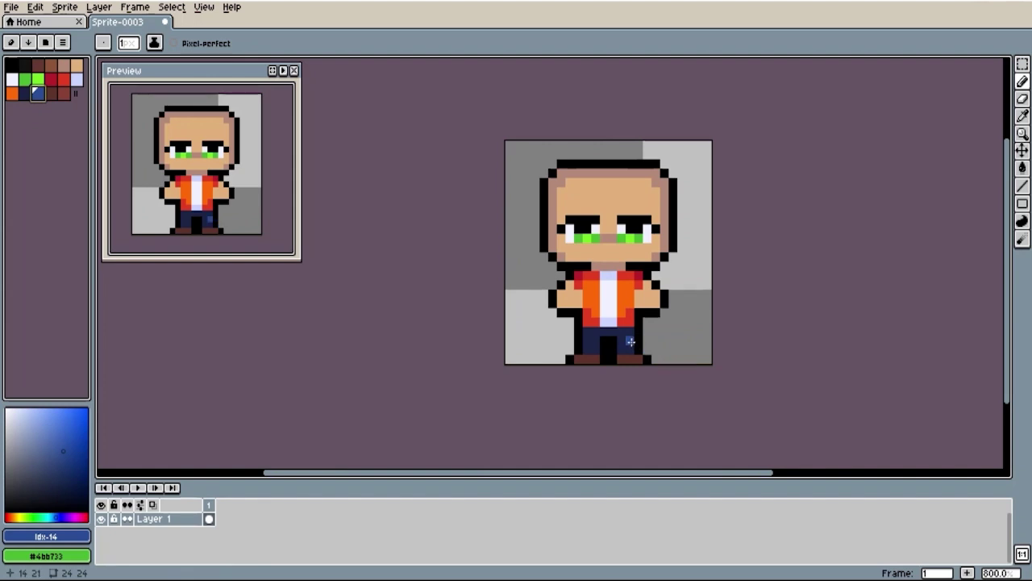
{"action": "left_click_drag", "start_coordinate": [623, 340], "coordinate": [630, 333]}
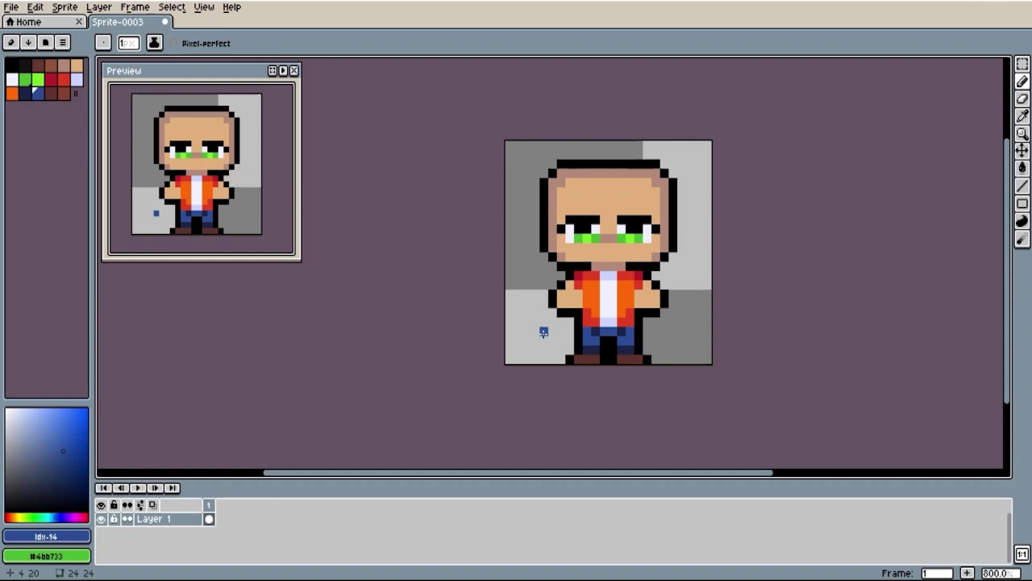
{"action": "left_click", "coordinate": [65, 95]}
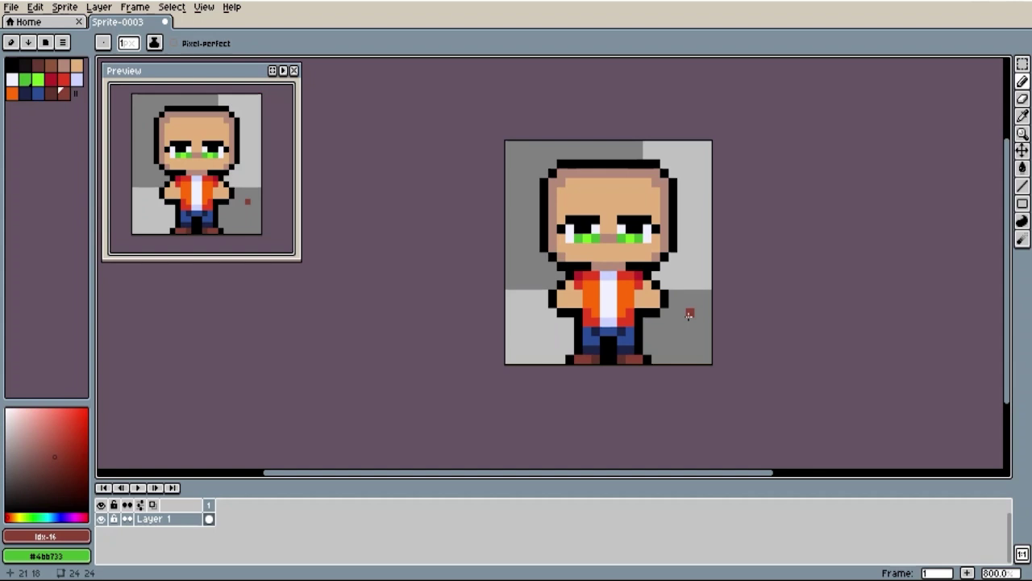
{"action": "key", "text": "ctrl+z"}
Paint dark brown (#663931) hair over the top of the head, reaching down along both sides of the forehead.
{"action": "left_click", "coordinate": [44, 70]}
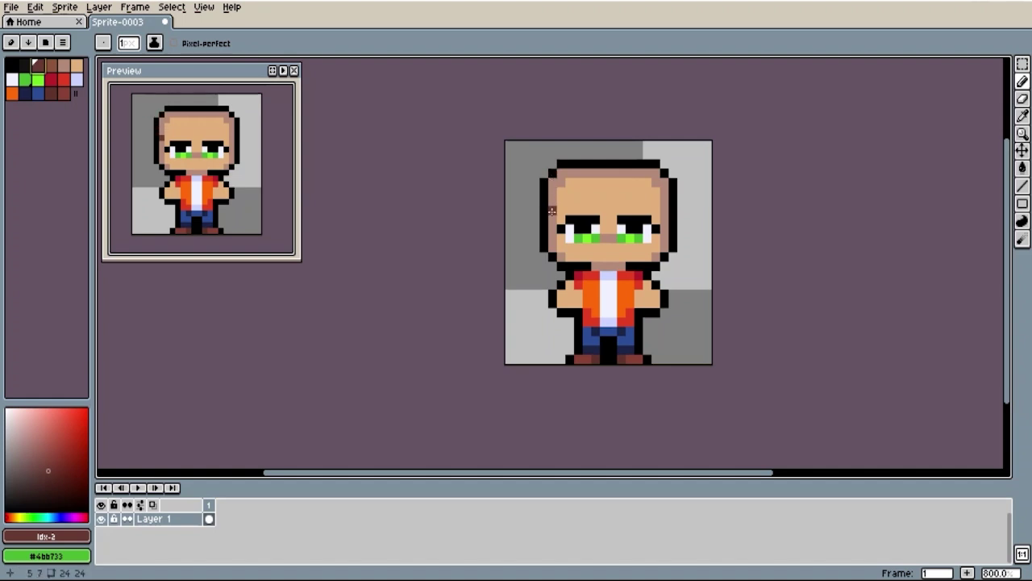
{"action": "left_click_drag", "start_coordinate": [553, 211], "coordinate": [562, 173]}
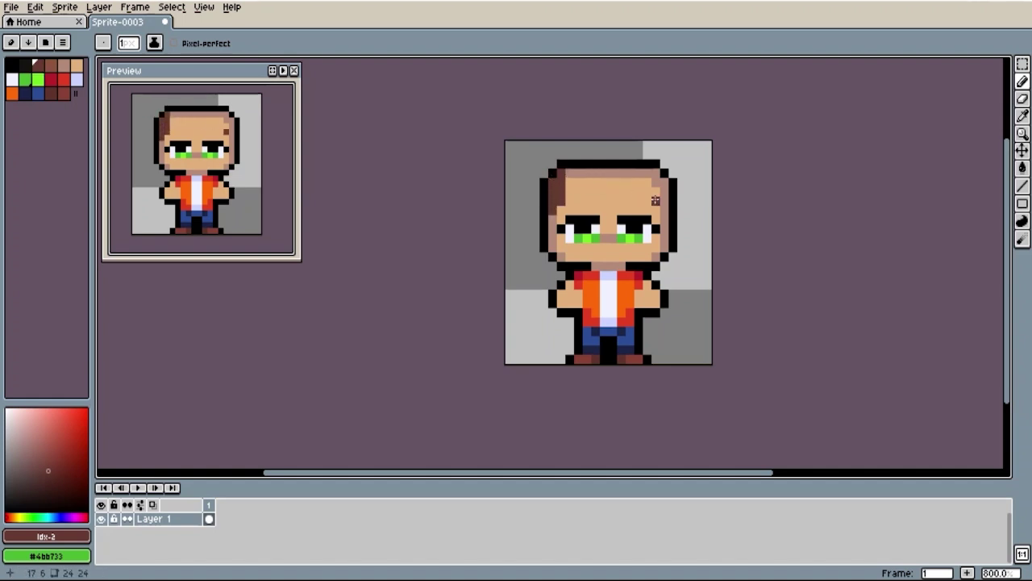
{"action": "mouse_move", "coordinate": [665, 210]}
{"action": "left_mouse_down"}
{"action": "mouse_move", "coordinate": [652, 174]}
{"action": "mouse_move", "coordinate": [568, 171]}
{"action": "mouse_move", "coordinate": [571, 184]}
{"action": "mouse_move", "coordinate": [648, 194]}
{"action": "mouse_move", "coordinate": [569, 191]}
{"action": "mouse_move", "coordinate": [632, 180]}
{"action": "left_mouse_up"}
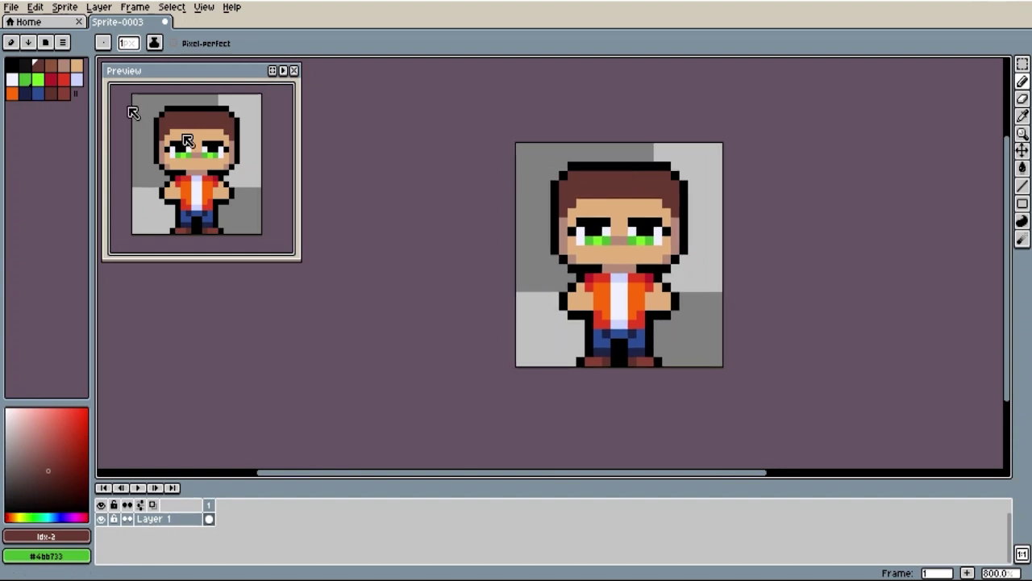
Paint two lighter brown (#8f563b) tufts sweeping up past the top of the hair and outline their tips in black.
{"action": "left_click", "coordinate": [52, 66]}
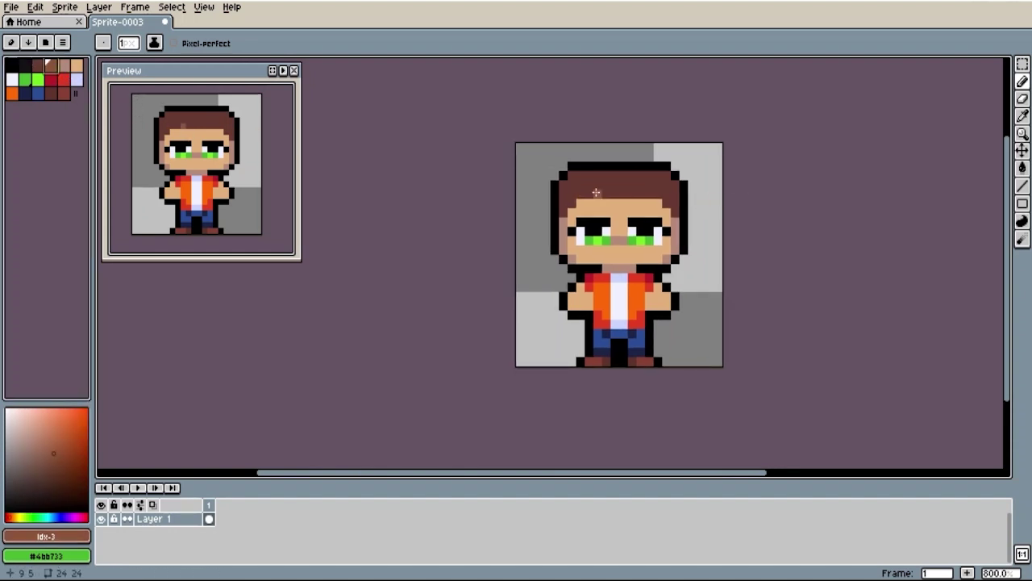
{"action": "mouse_move", "coordinate": [597, 194]}
{"action": "left_mouse_down"}
{"action": "mouse_move", "coordinate": [666, 186]}
{"action": "mouse_move", "coordinate": [675, 199]}
{"action": "mouse_move", "coordinate": [572, 192]}
{"action": "mouse_move", "coordinate": [563, 202]}
{"action": "mouse_move", "coordinate": [614, 185]}
{"action": "mouse_move", "coordinate": [591, 178]}
{"action": "mouse_move", "coordinate": [603, 176]}
{"action": "left_mouse_up"}
{"action": "left_click", "coordinate": [600, 162], "text": "alt"}
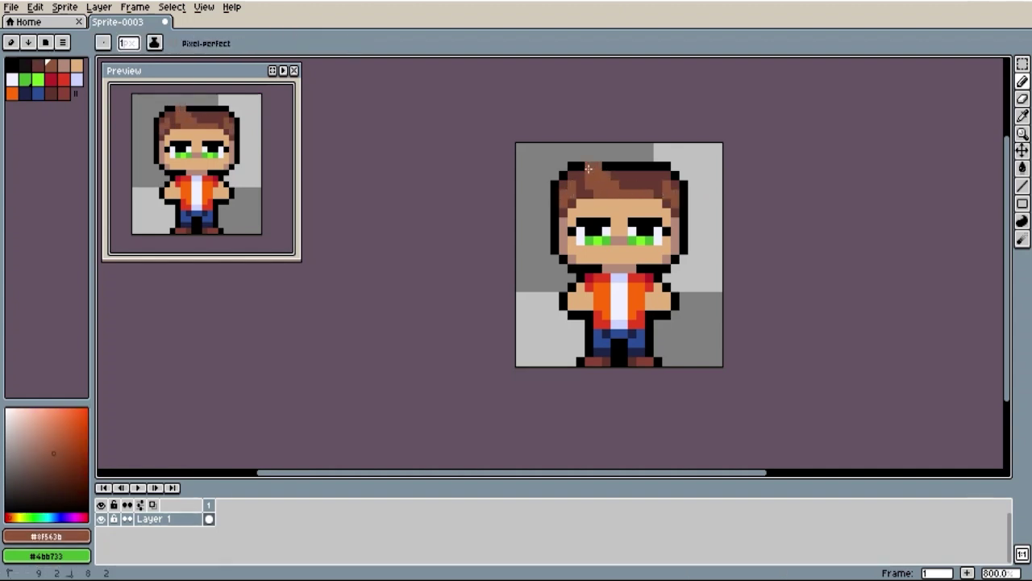
{"action": "key", "text": "b"}
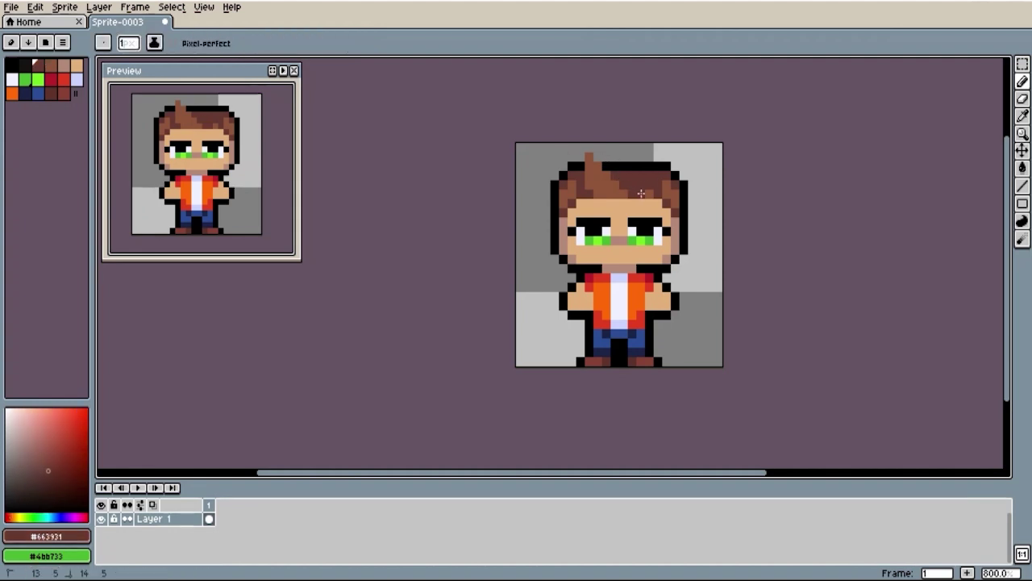
{"action": "left_click", "coordinate": [633, 155], "text": "alt"}
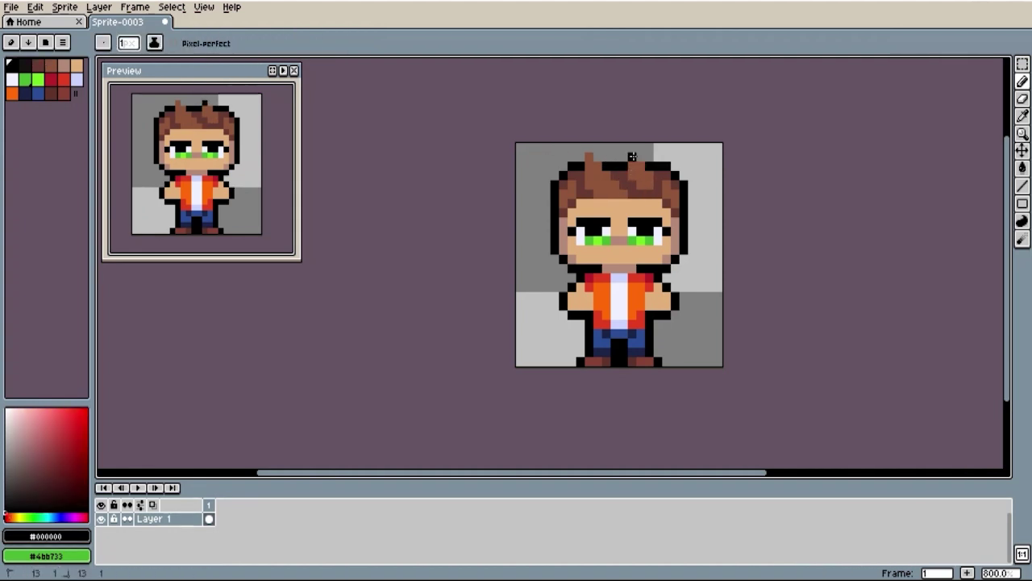
{"action": "left_click_drag", "start_coordinate": [589, 146], "coordinate": [584, 155]}
Paint dark brown (#663931) pixels along the lower edge of the fringe on the forehead.
{"action": "left_click", "coordinate": [620, 185], "text": "alt"}
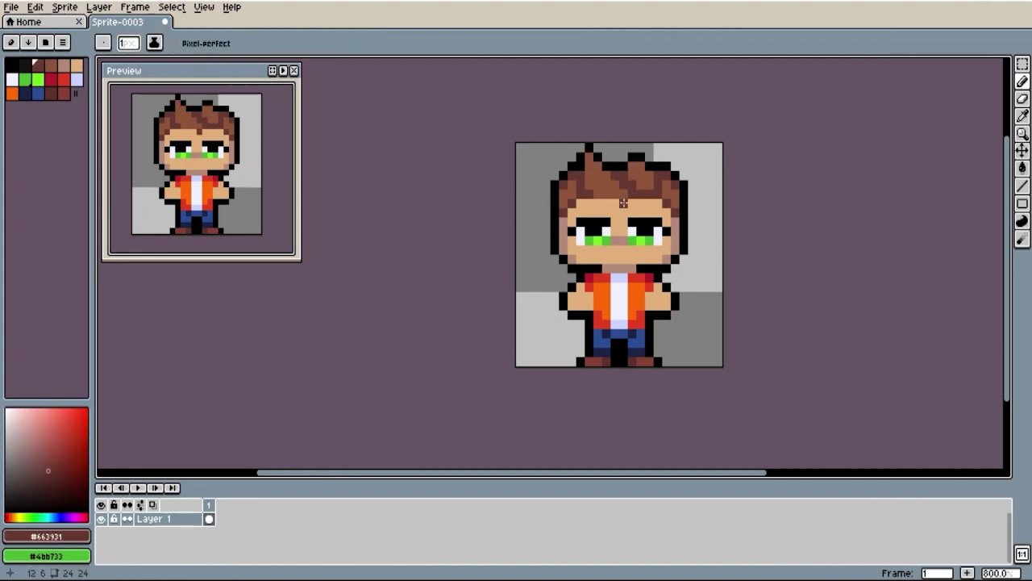
{"action": "left_click_drag", "start_coordinate": [597, 204], "coordinate": [632, 204]}
{"action": "left_click_drag", "start_coordinate": [749, 207], "coordinate": [713, 192]}
{"action": "scroll", "coordinate": [752, 203], "scroll_direction": "down", "scroll_amount": 1}
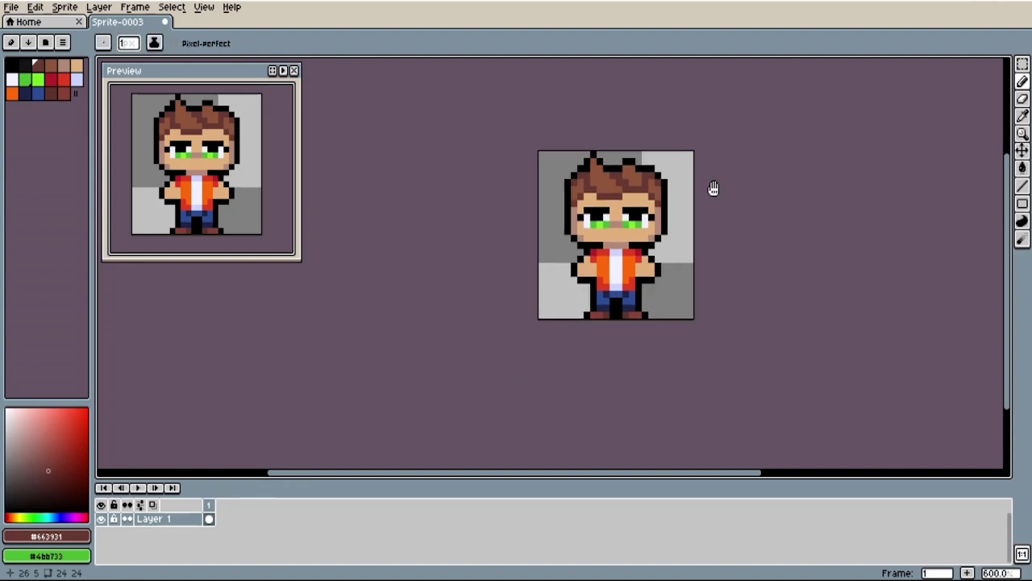
Add a small brown (#8f563b) tuft with a black outline at the top of the hair on the character's right-hand canvas side.
{"action": "scroll", "coordinate": [633, 166], "scroll_direction": "up", "scroll_amount": 2}
{"action": "left_click", "coordinate": [620, 170], "text": "alt"}
{"action": "left_click", "coordinate": [609, 171]}
{"action": "left_click", "coordinate": [617, 162], "text": "alt"}
{"action": "left_click", "coordinate": [609, 159]}
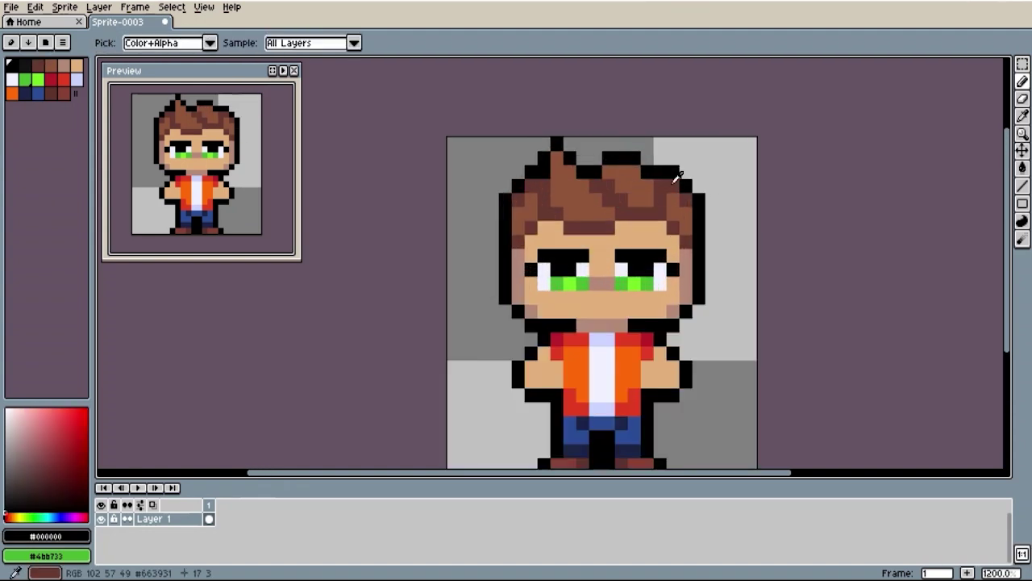
{"action": "left_click", "coordinate": [672, 182], "text": "alt"}
{"action": "left_click", "coordinate": [661, 172]}
{"action": "left_click", "coordinate": [671, 171], "text": "alt"}
{"action": "left_click", "coordinate": [660, 159]}
{"action": "left_click", "coordinate": [649, 179], "text": "alt"}
{"action": "left_click", "coordinate": [661, 172]}
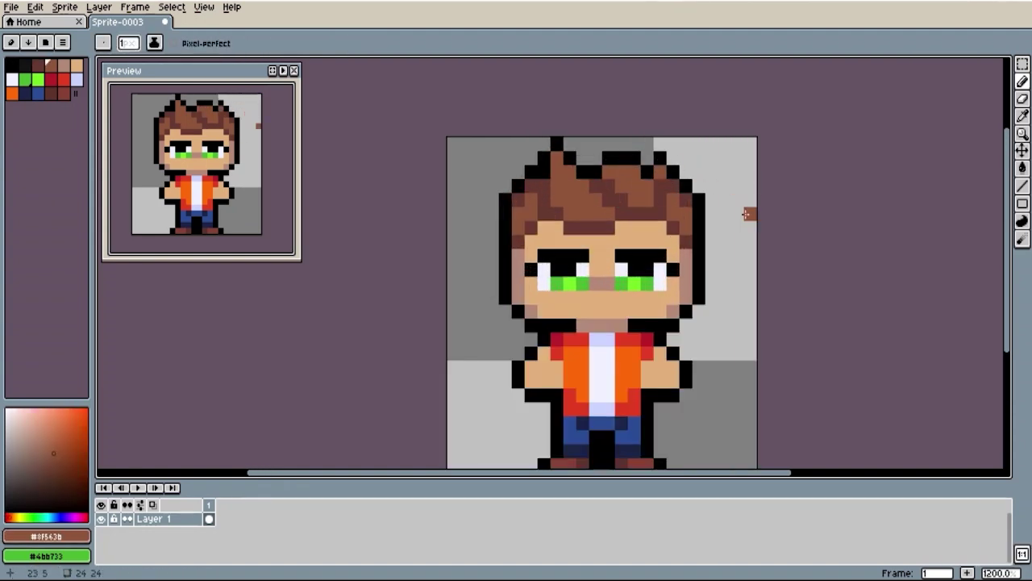
Add a one-pixel dark brown hair spike on each side of the head at fringe height and tip both with black.
{"action": "left_click_drag", "start_coordinate": [750, 214], "coordinate": [753, 210]}
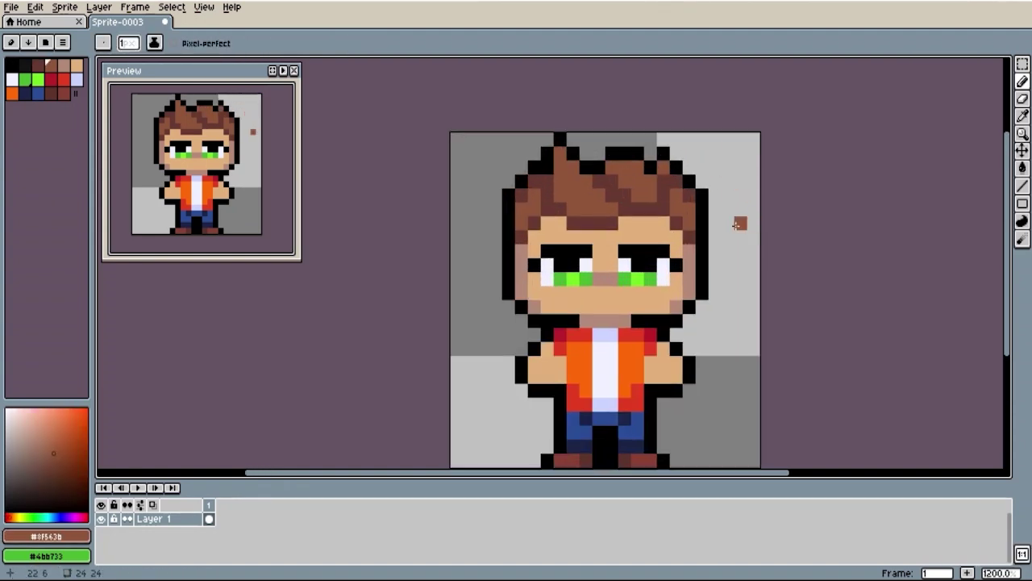
{"action": "left_click", "coordinate": [520, 233], "text": "alt"}
{"action": "left_click", "coordinate": [509, 223]}
{"action": "left_click", "coordinate": [703, 224]}
{"action": "left_click", "coordinate": [702, 212], "text": "alt"}
{"action": "left_click", "coordinate": [715, 222]}
{"action": "left_click", "coordinate": [496, 223]}
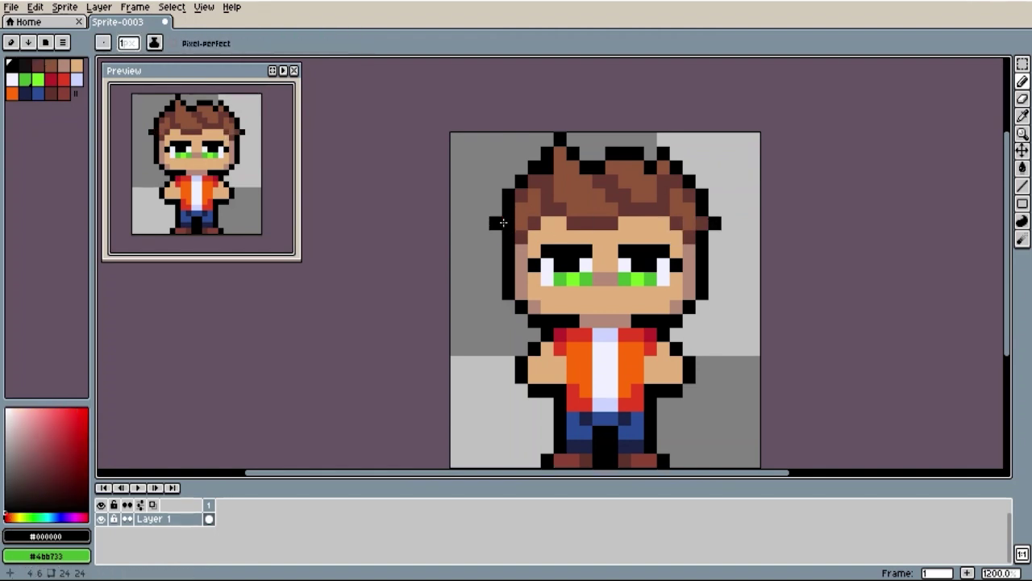
Paint a row of the darker skin shade across the forehead directly beneath the fringe as a hair shadow.
{"action": "left_click", "coordinate": [690, 248], "text": "alt"}
{"action": "left_click_drag", "start_coordinate": [664, 224], "coordinate": [534, 237]}
{"action": "left_click_drag", "start_coordinate": [695, 254], "coordinate": [680, 217]}
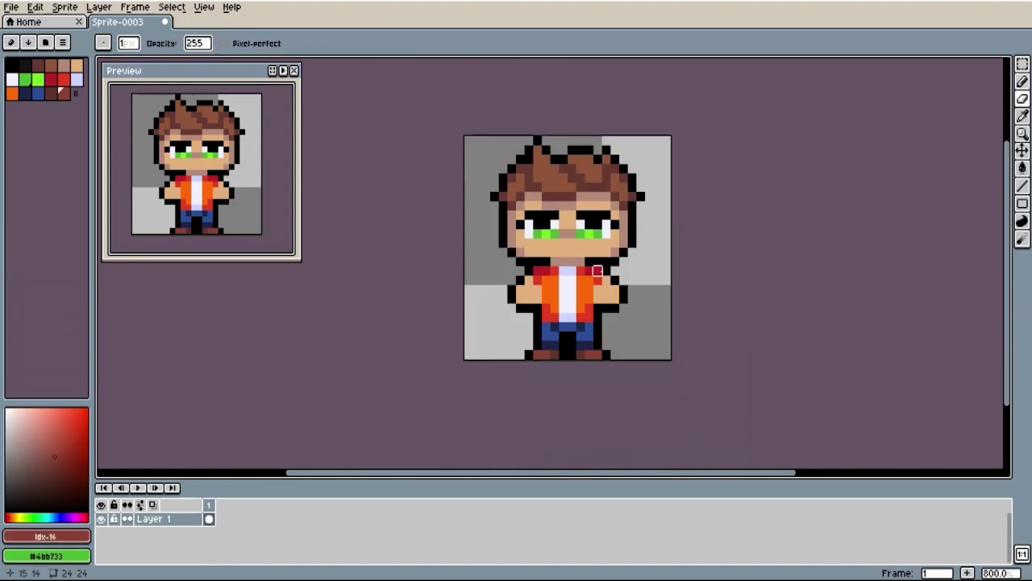
Narrow both shoulders with black outline pixels and extend the red (#df3e23) sleeves down over the upper arms.
{"action": "key", "text": "alt"}
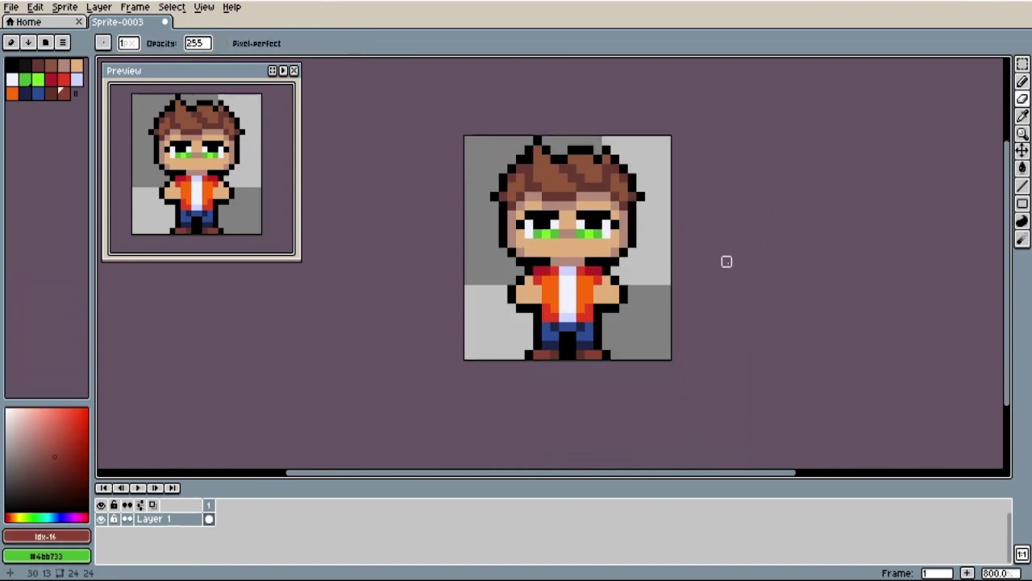
{"action": "key", "text": "alt"}
{"action": "left_click", "coordinate": [620, 271], "text": "alt"}
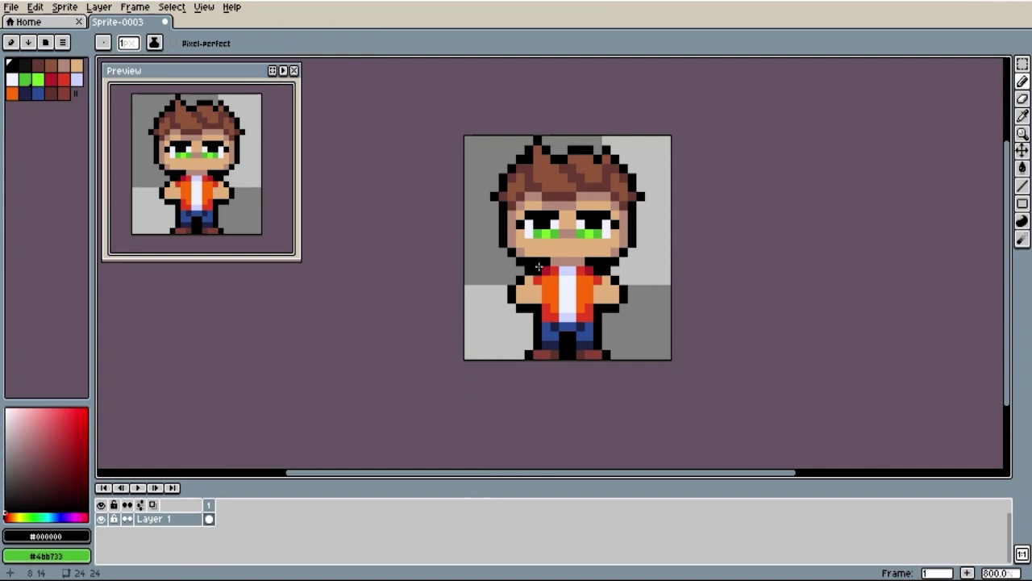
{"action": "left_click", "coordinate": [599, 284], "text": "alt"}
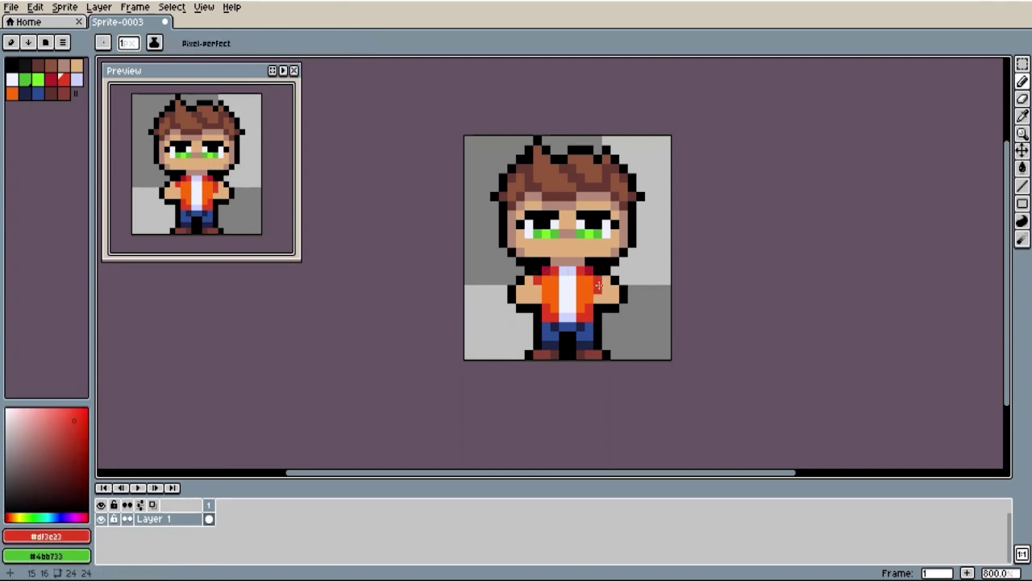
{"action": "left_click", "coordinate": [538, 289]}
{"action": "left_click", "coordinate": [538, 308], "text": "alt"}
{"action": "left_click", "coordinate": [538, 299]}
Lengthen both arms by one pixel row, painting skin colour (#e2b27e) over their lower outline.
{"action": "left_click", "coordinate": [530, 298], "text": "alt"}
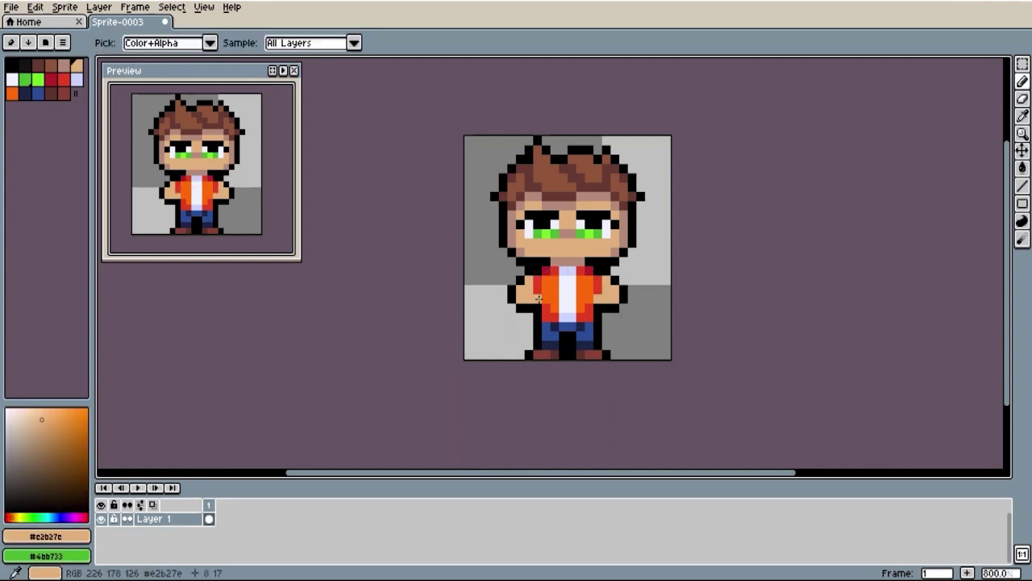
{"action": "left_click", "coordinate": [539, 301]}
{"action": "left_click_drag", "start_coordinate": [532, 303], "coordinate": [520, 309]}
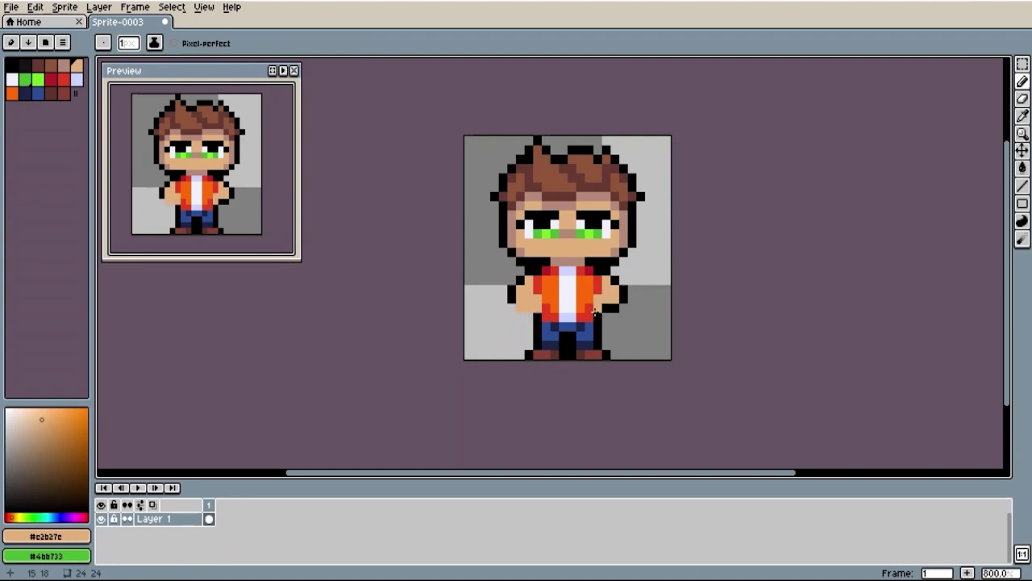
{"action": "left_click_drag", "start_coordinate": [598, 309], "coordinate": [614, 308]}
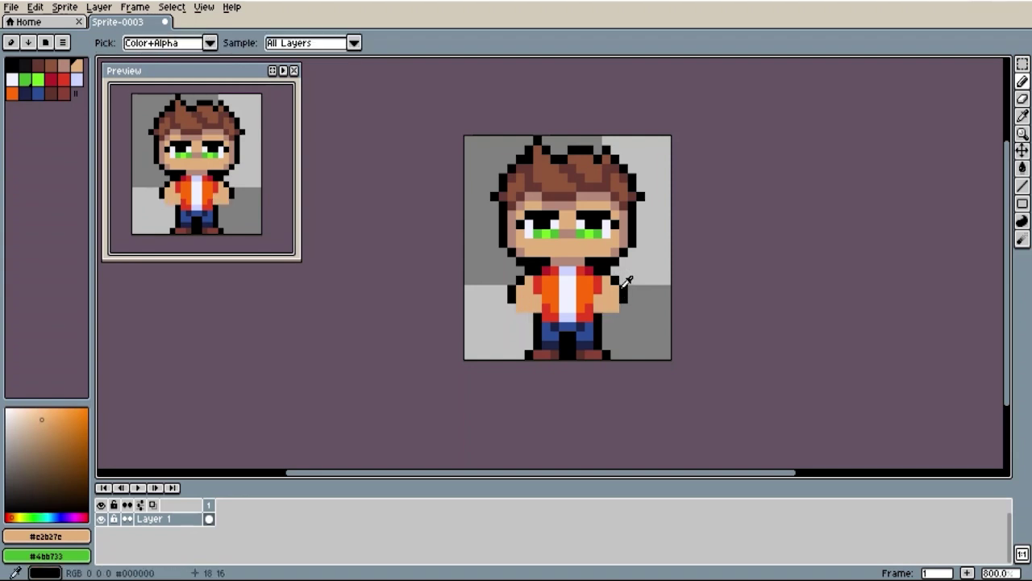
Redraw the black outline below both hands and thicken it at the inner corners of the upper arms.
{"action": "left_click", "coordinate": [614, 288], "text": "alt"}
{"action": "left_click_drag", "start_coordinate": [614, 317], "coordinate": [606, 317]}
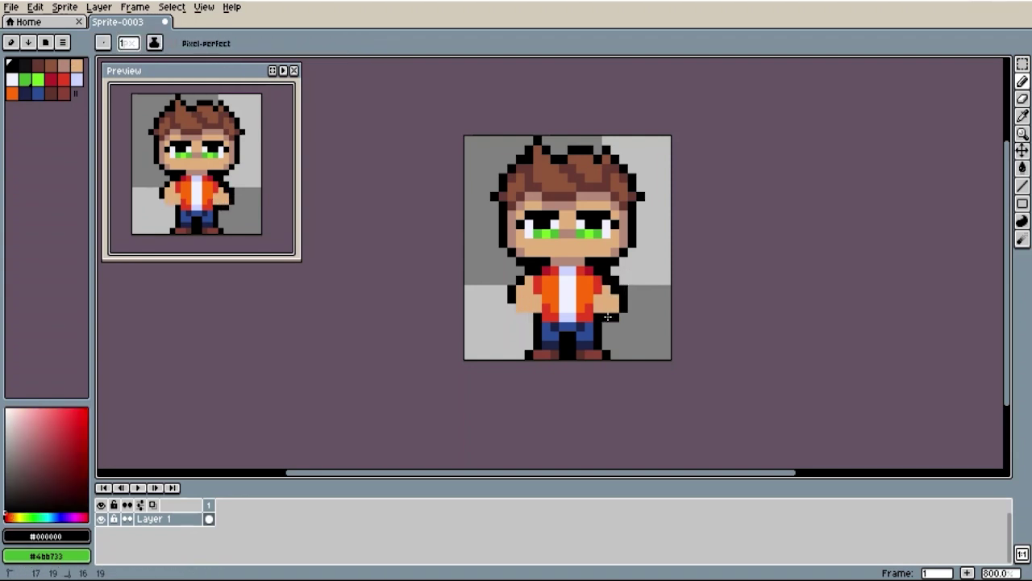
{"action": "left_click_drag", "start_coordinate": [529, 317], "coordinate": [521, 317]}
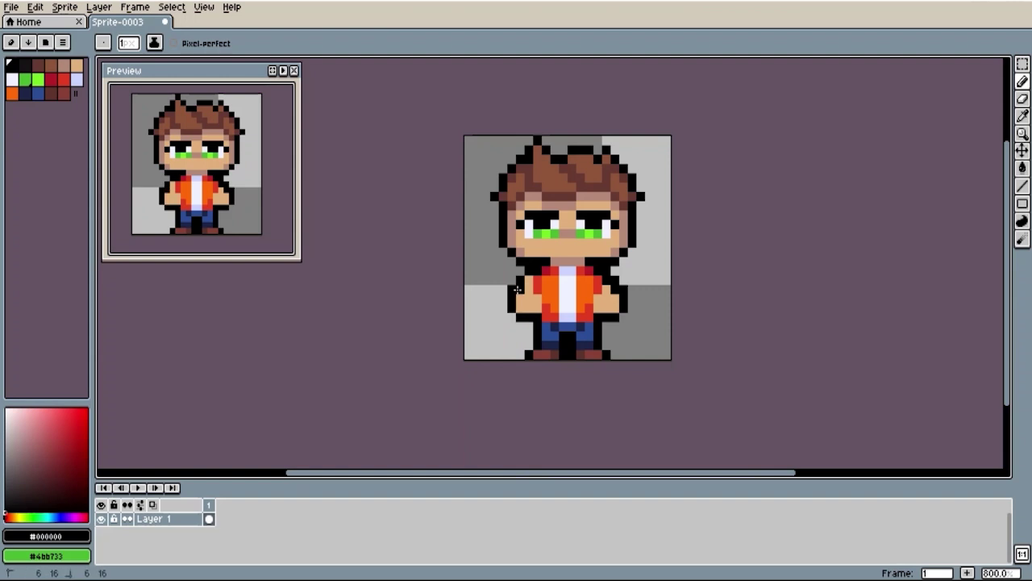
Erase the surplus black outline pixels outside both upper arms and beside the neck to round the shoulders.
{"action": "key", "text": "e"}
{"action": "left_click_drag", "start_coordinate": [615, 280], "coordinate": [623, 289]}
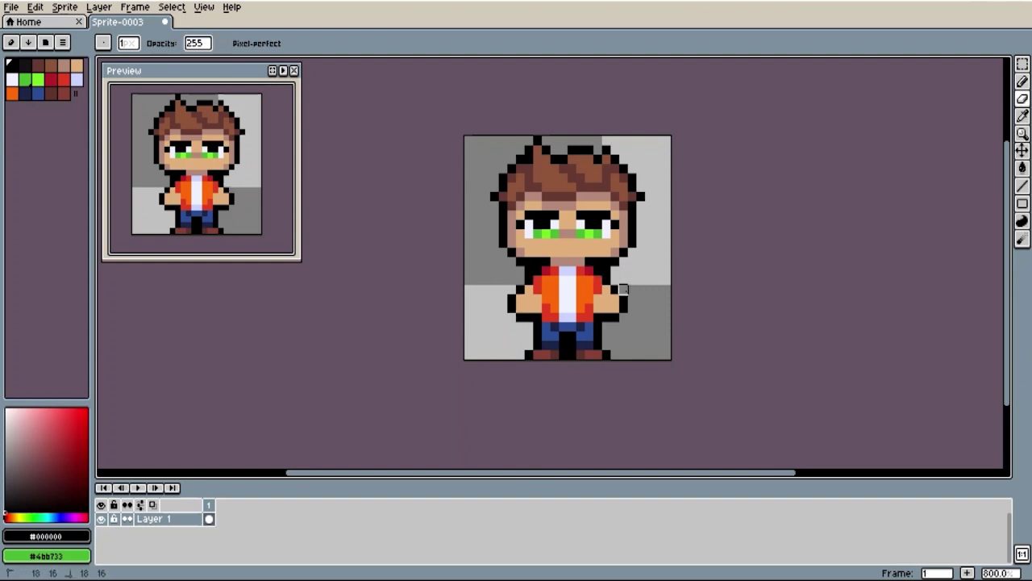
{"action": "left_click", "coordinate": [606, 271]}
{"action": "left_click", "coordinate": [528, 271]}
{"action": "left_click_drag", "start_coordinate": [760, 233], "coordinate": [757, 246]}
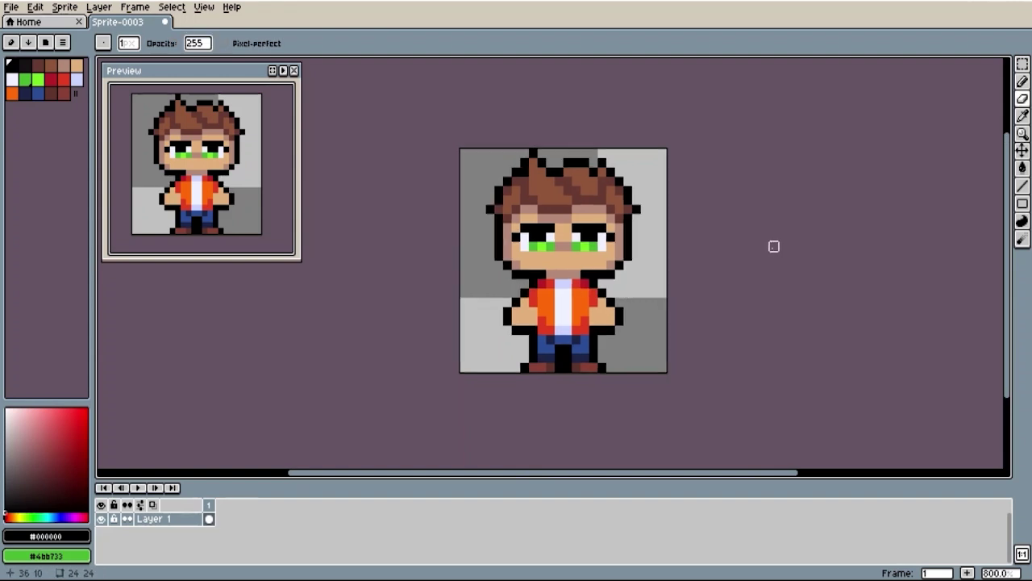
{"action": "key", "text": "b"}
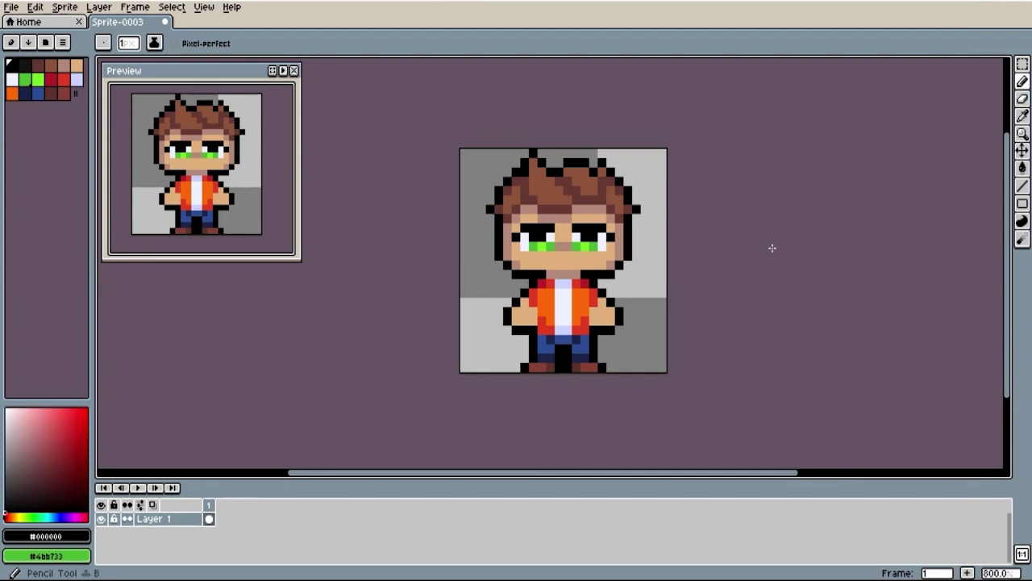
Save the sprite in the Characters folder as BaseTopDownCharacter.ase.
{"action": "left_click", "coordinate": [12, 6]}
{"action": "left_click", "coordinate": [42, 78]}
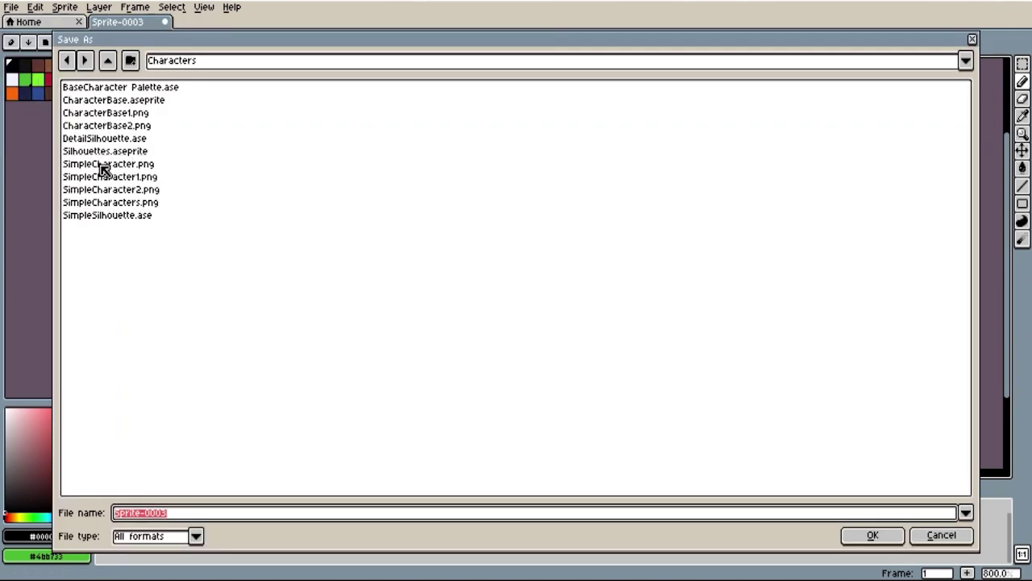
{"action": "type", "text": "Base"}
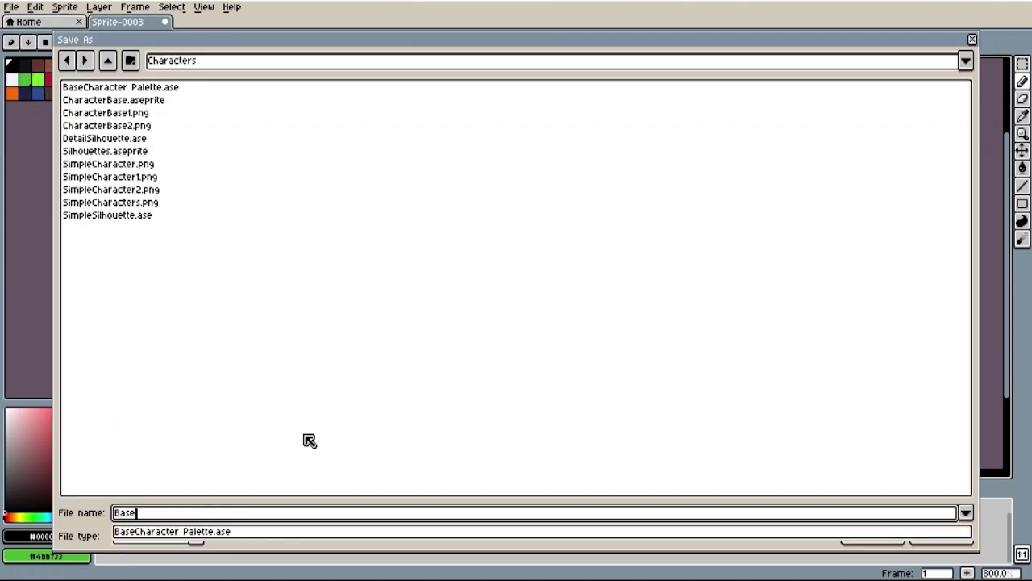
{"action": "type", "text": "TopDownCharac"}
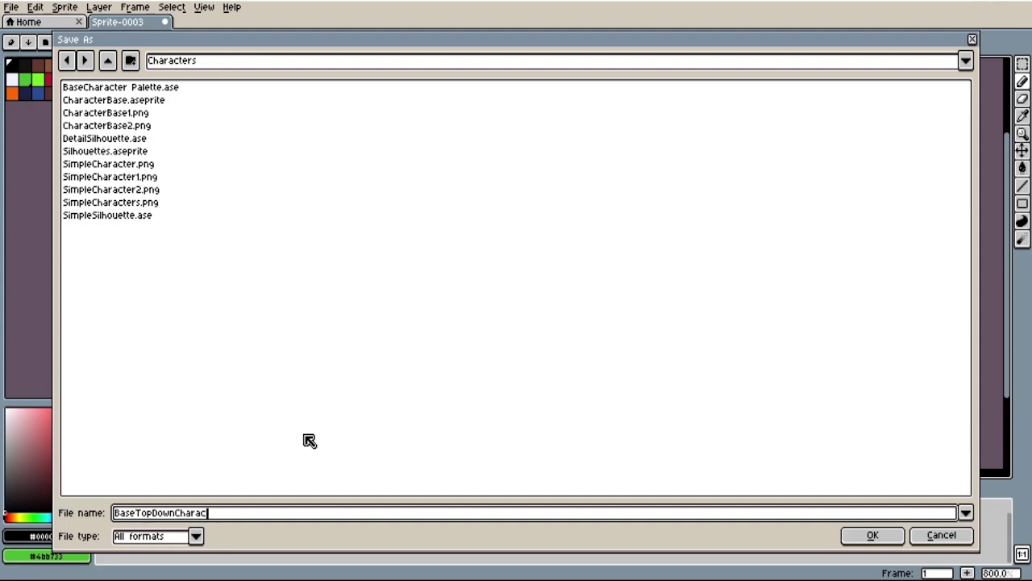
{"action": "type", "text": ".ase"}
{"action": "left_click", "coordinate": [873, 535]}
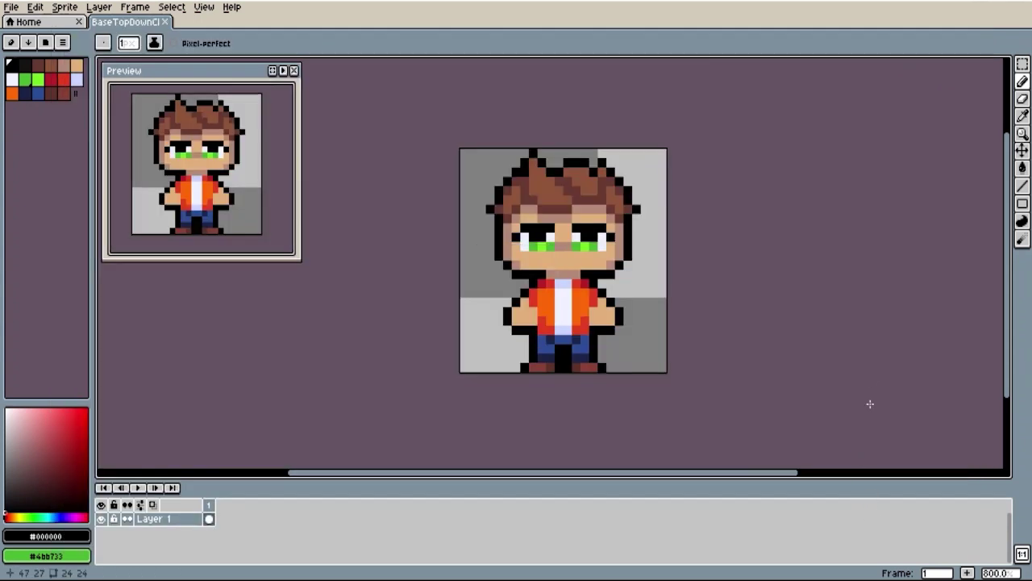